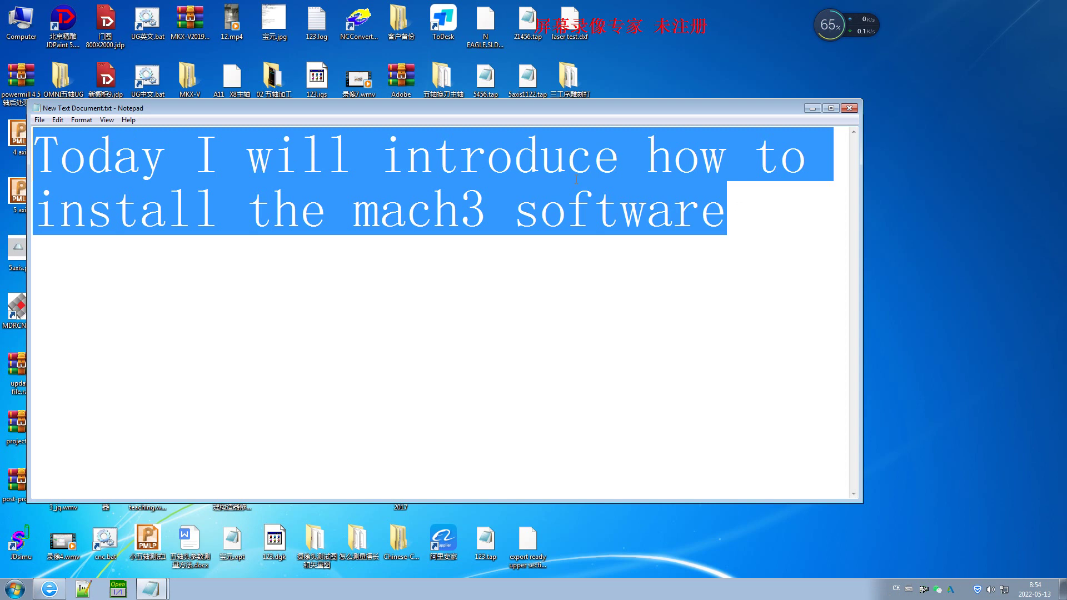
Launch the Mach3Version3.043.066.exe installer from the MACH3 Soft folder in the MKX-V control card package on the desktop.
{"action": "left_click", "coordinate": [813, 108]}
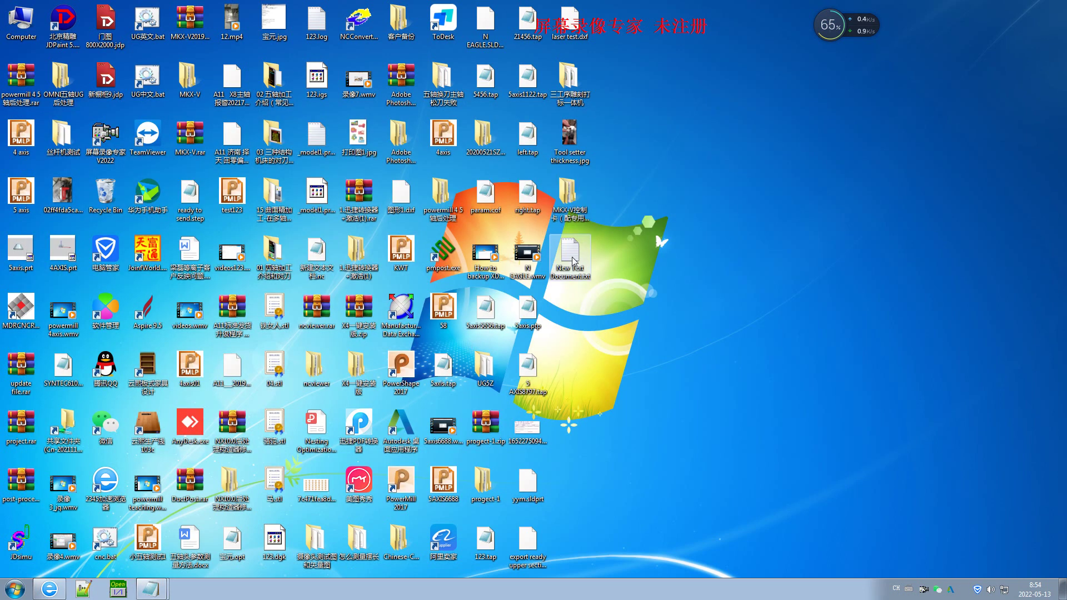
{"action": "double_click", "coordinate": [573, 210]}
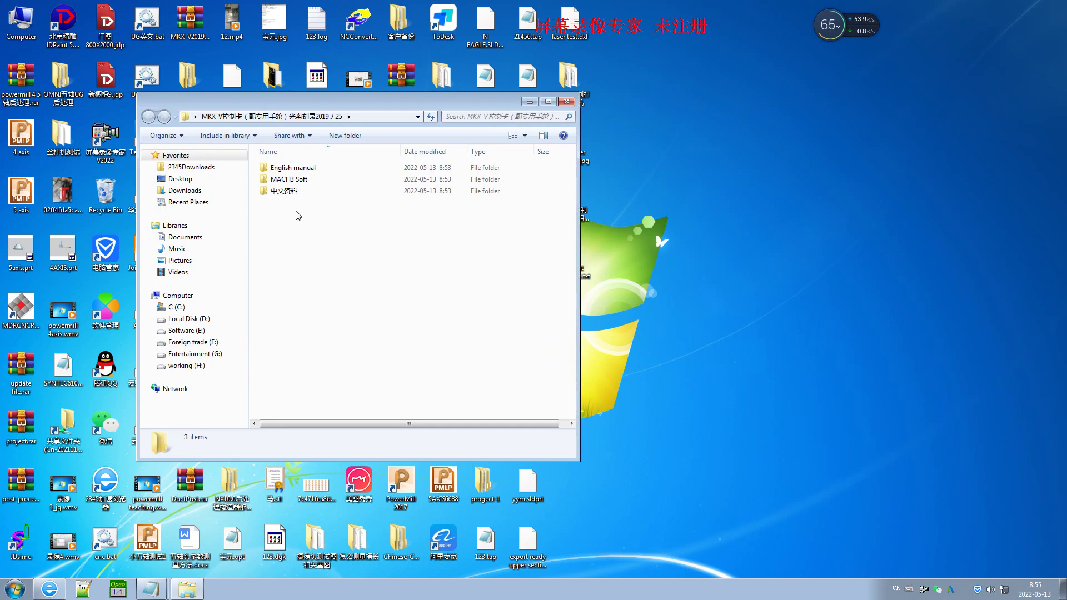
{"action": "double_click", "coordinate": [304, 180]}
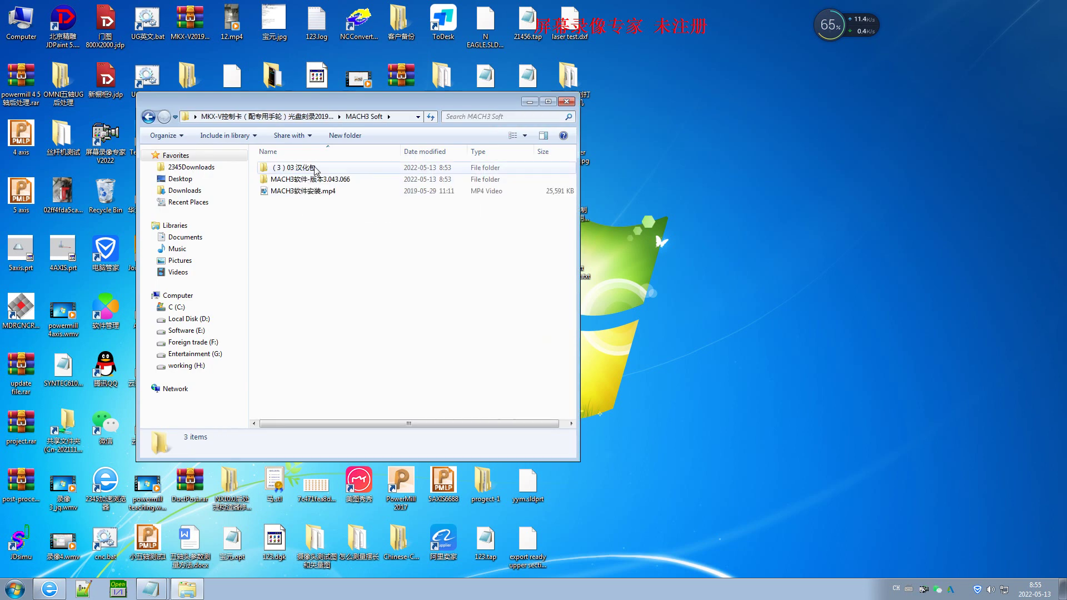
{"action": "double_click", "coordinate": [304, 180]}
{"action": "double_click", "coordinate": [309, 168]}
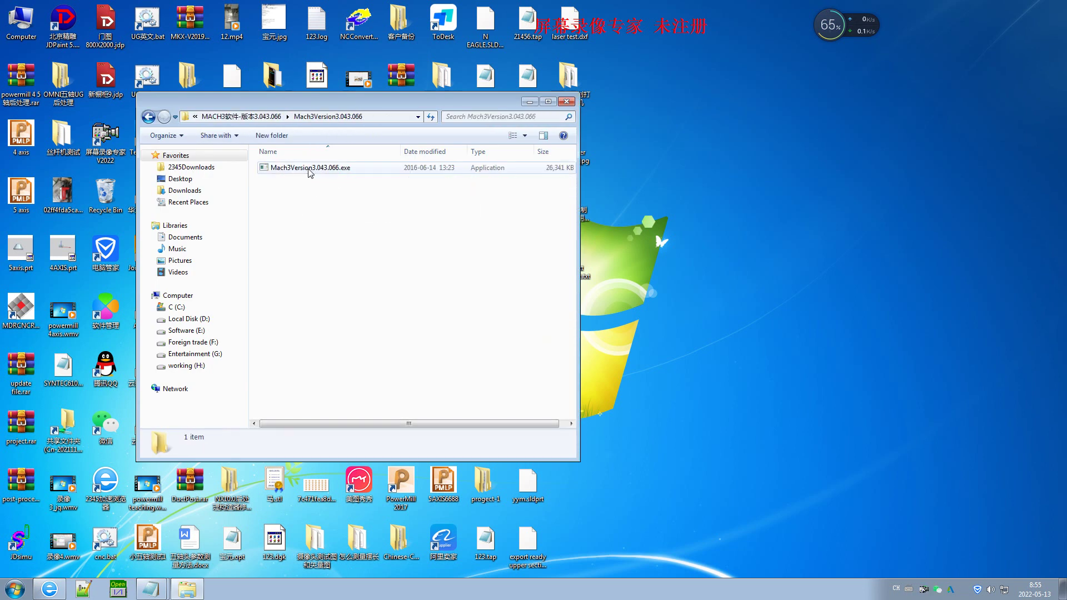
{"action": "right_click", "coordinate": [310, 170]}
{"action": "left_click", "coordinate": [348, 187]}
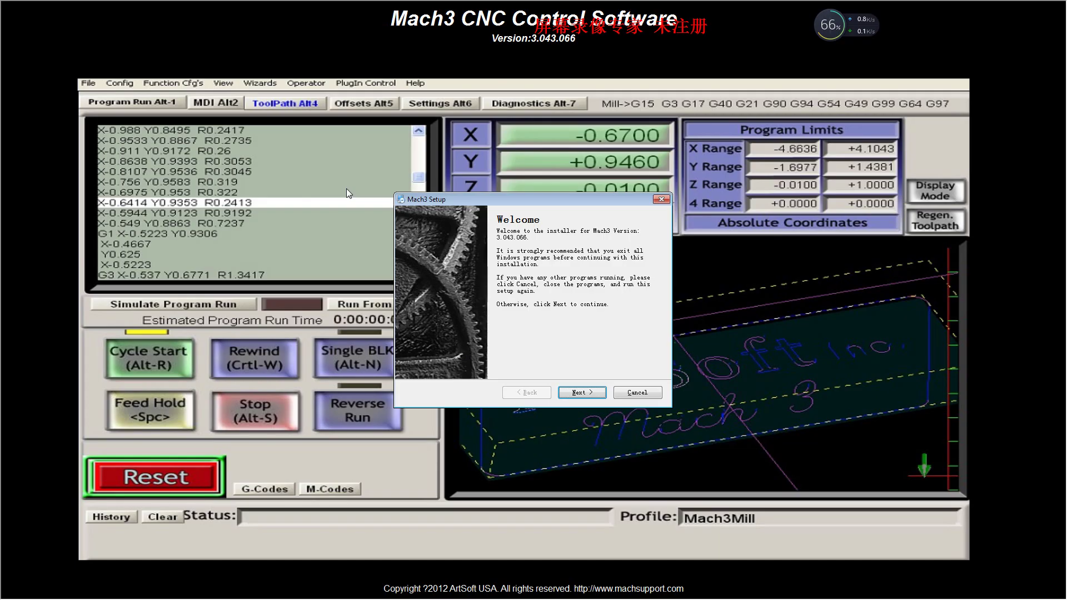
Accept the license agreement and install Mach3 3.043.066 to C:\Mach3, including the parallel port driver, then finish the setup.
{"action": "left_click", "coordinate": [583, 394]}
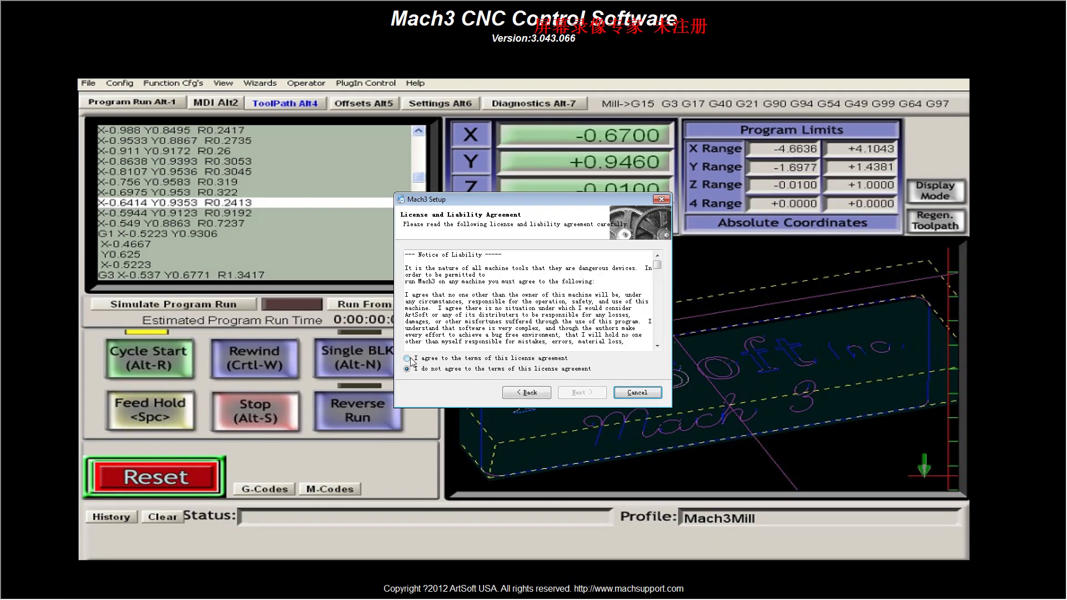
{"action": "left_click", "coordinate": [407, 358]}
{"action": "left_click", "coordinate": [582, 393]}
{"action": "left_click", "coordinate": [582, 393]}
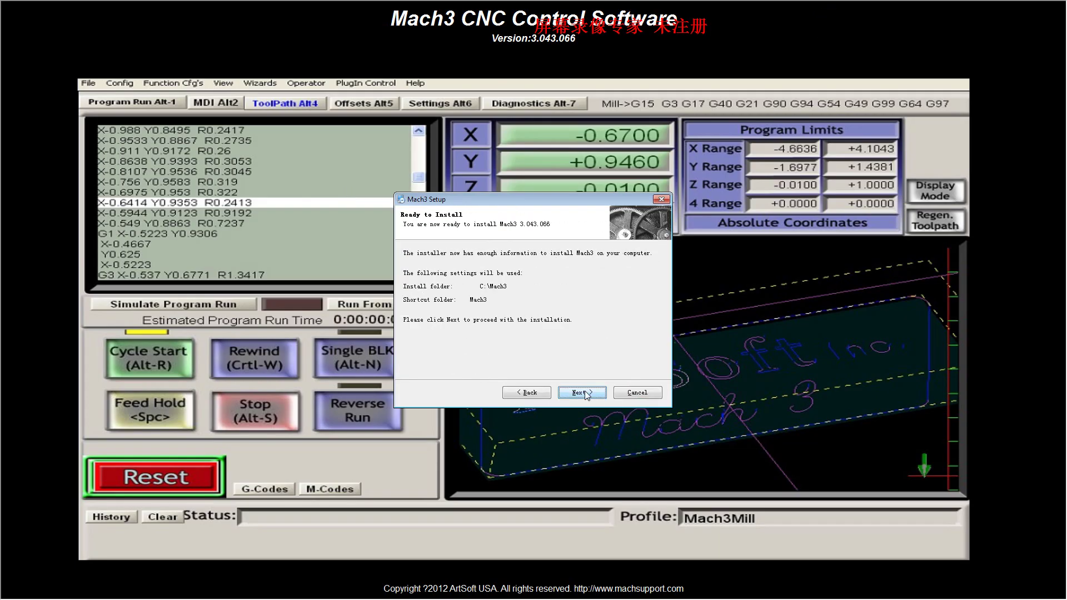
{"action": "left_click", "coordinate": [582, 392]}
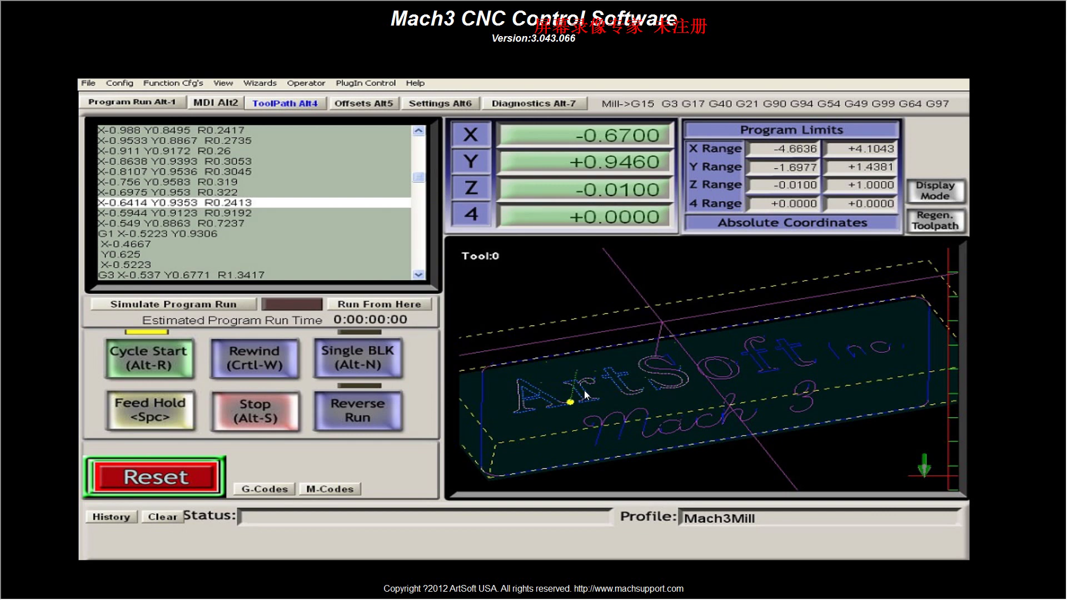
{"action": "left_click", "coordinate": [581, 392]}
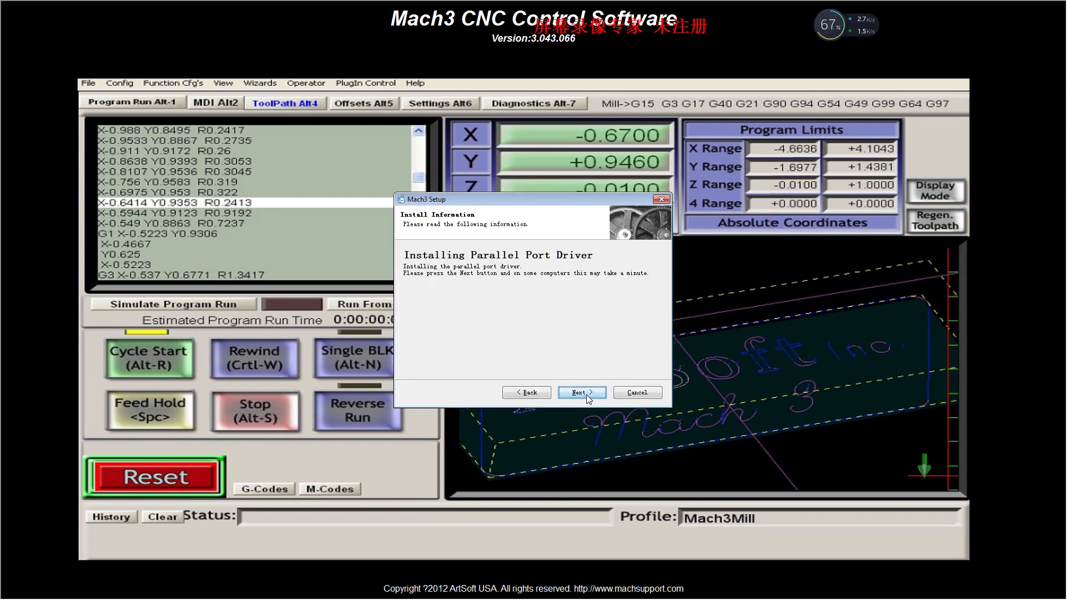
{"action": "left_click", "coordinate": [582, 313]}
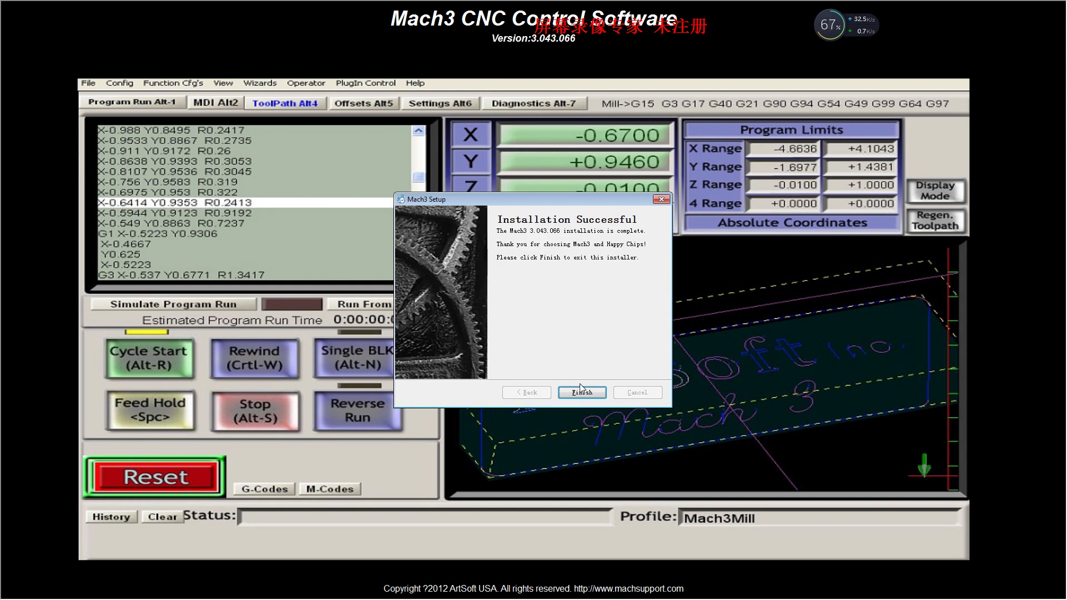
{"action": "left_click", "coordinate": [582, 393]}
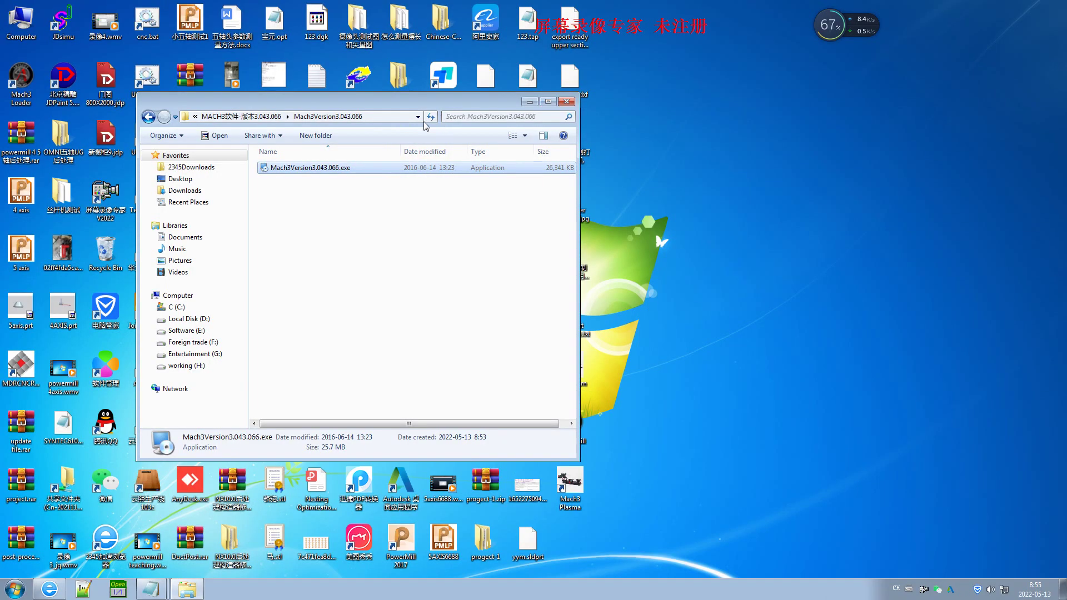
Copy the Mach1Lic.dat file from the （3）03 汉化包 folder inside MACH3 Soft.
{"action": "left_click", "coordinate": [245, 117]}
{"action": "left_click", "coordinate": [225, 117]}
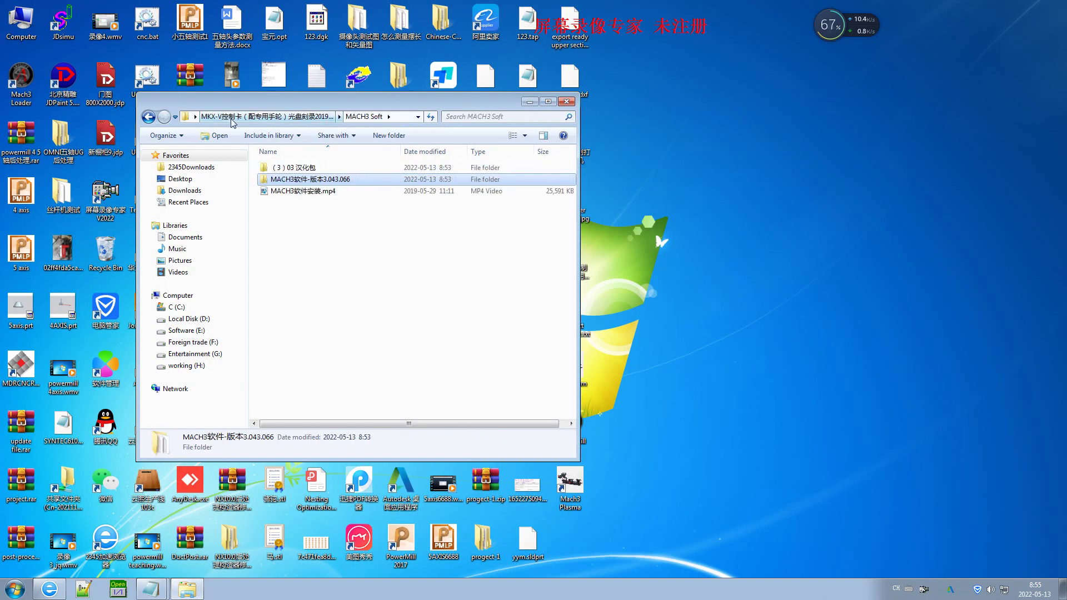
{"action": "double_click", "coordinate": [303, 168]}
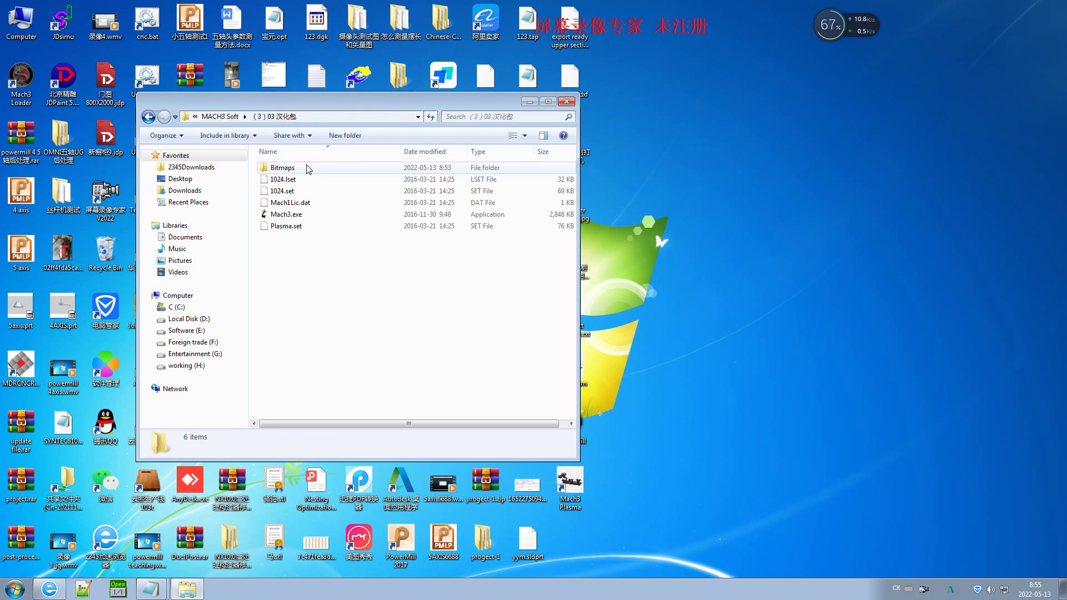
{"action": "left_click", "coordinate": [314, 203]}
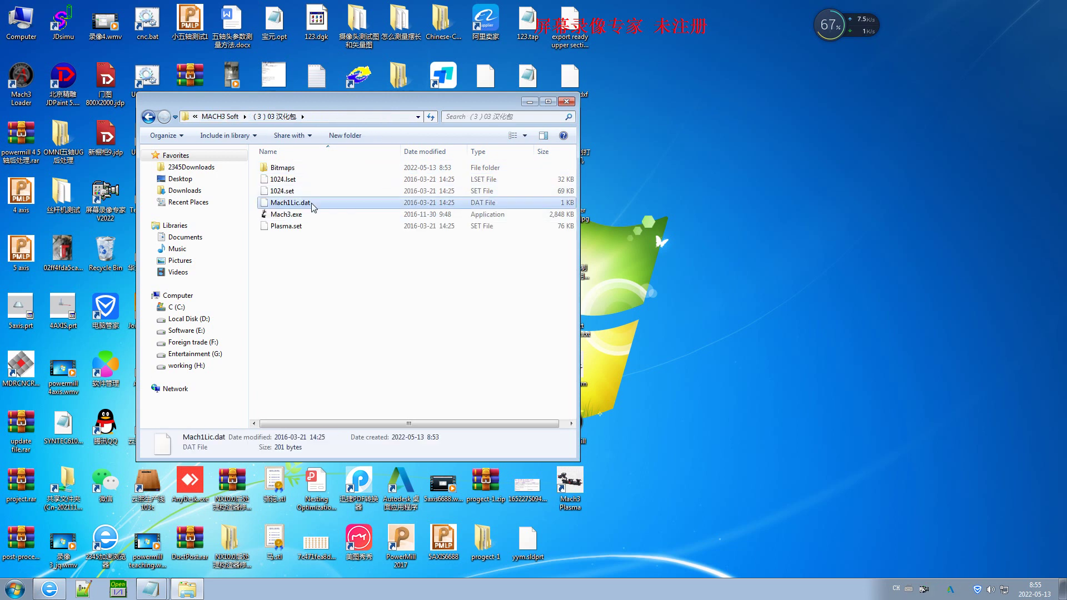
{"action": "right_click", "coordinate": [317, 204]}
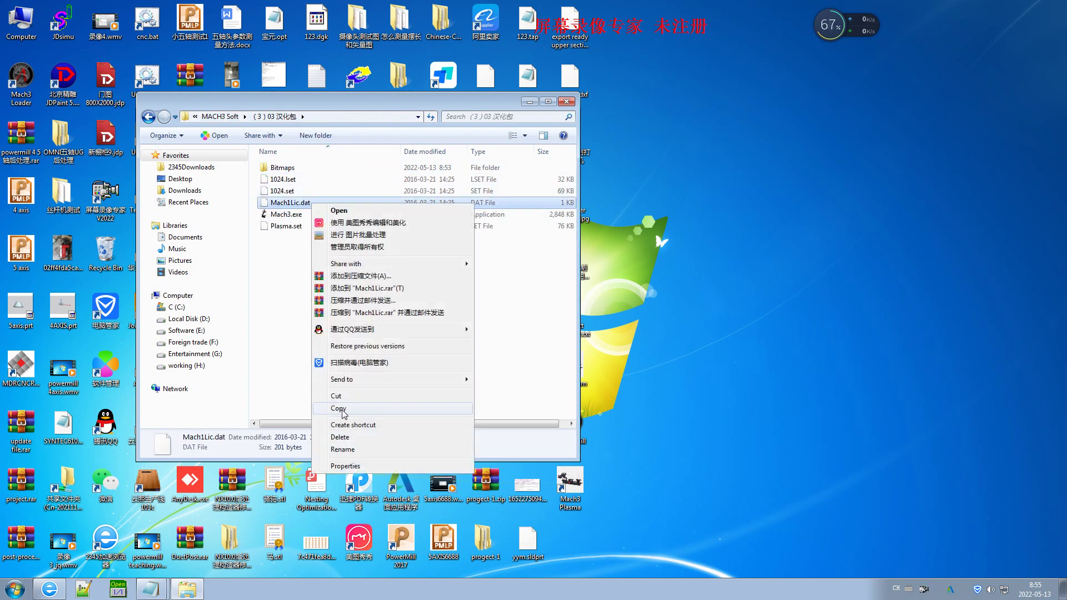
{"action": "left_click", "coordinate": [340, 410]}
Paste the license file into C:\Mach3, replacing the existing file of the same name.
{"action": "left_click", "coordinate": [177, 307]}
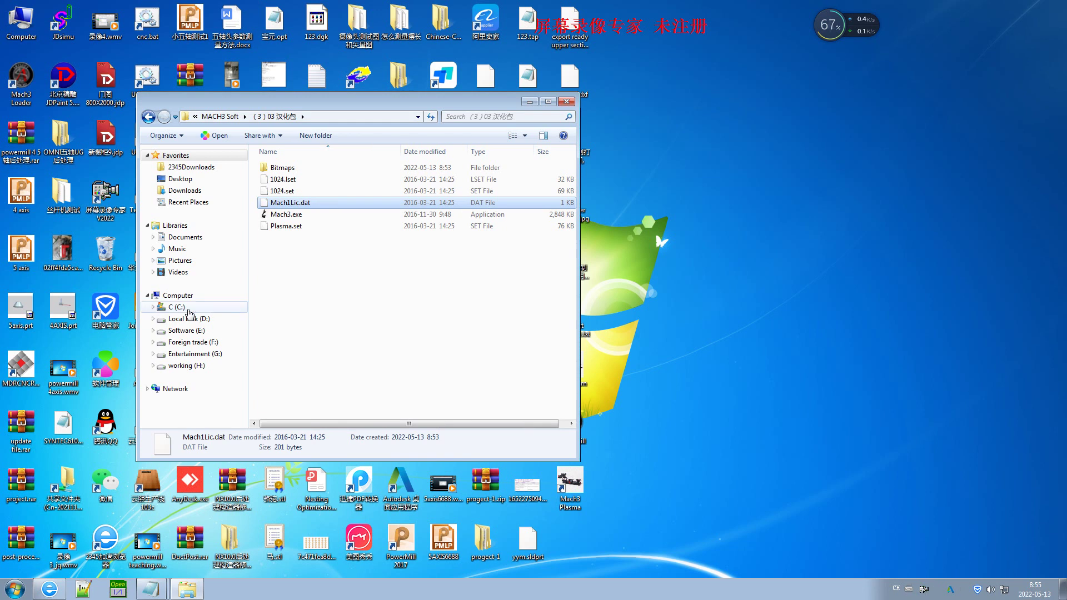
{"action": "double_click", "coordinate": [336, 192]}
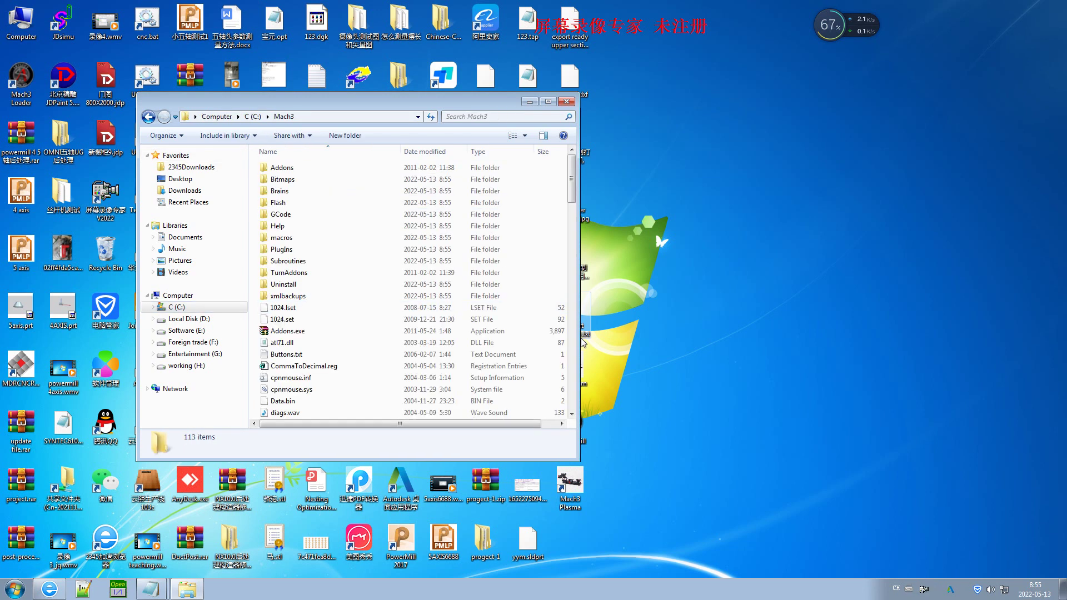
{"action": "right_click", "coordinate": [254, 400]}
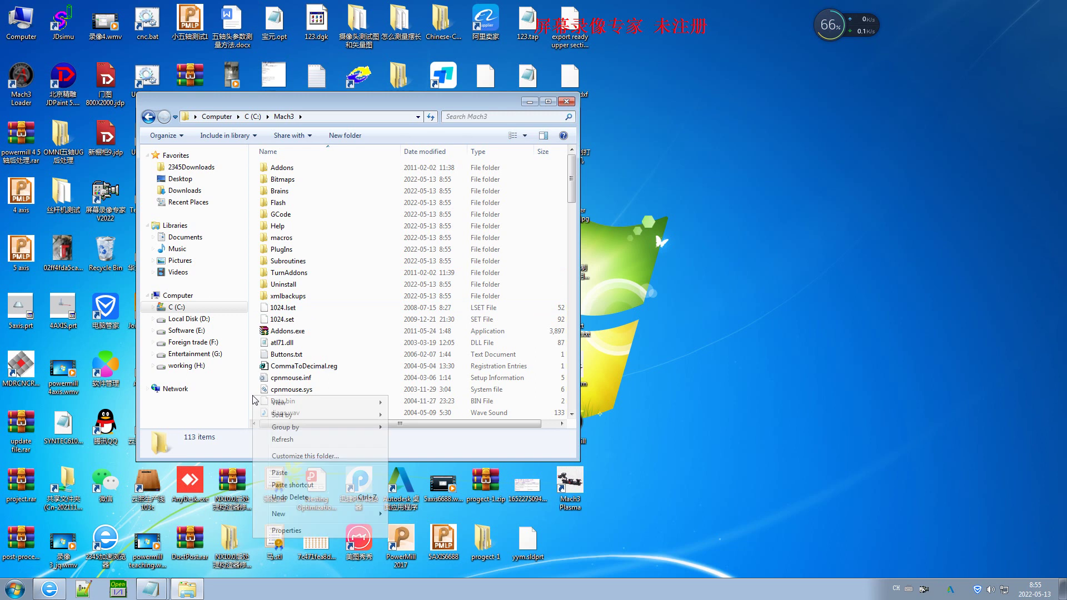
{"action": "left_click", "coordinate": [292, 474]}
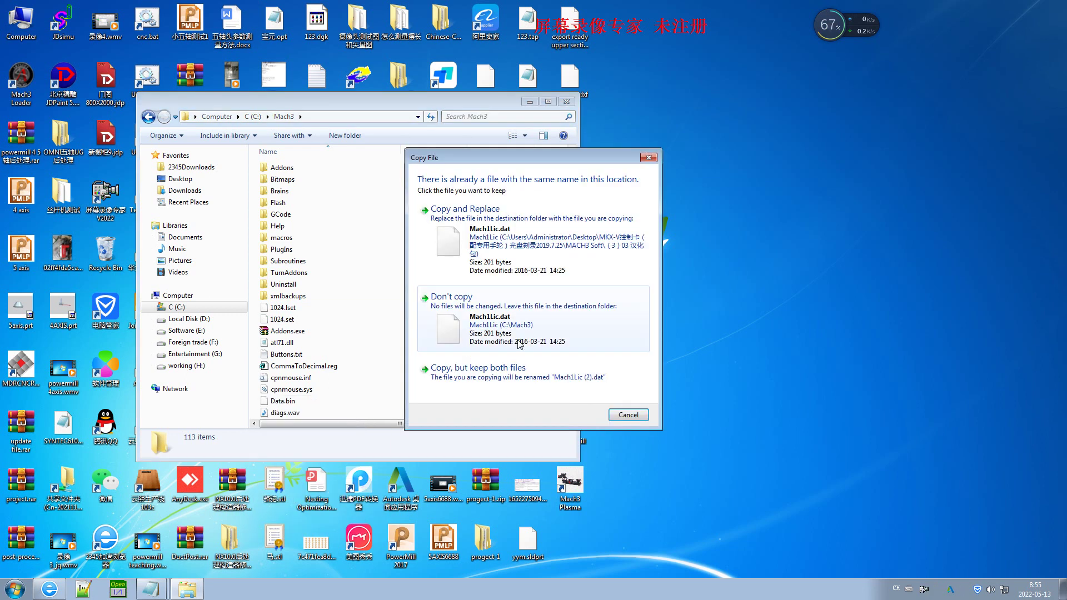
{"action": "left_click", "coordinate": [499, 209]}
Run the Drive automatic installer batch file for Mach3 on the C disk from English manual's XHC-MKX-V Drive automatic installer folder.
{"action": "left_click", "coordinate": [216, 116]}
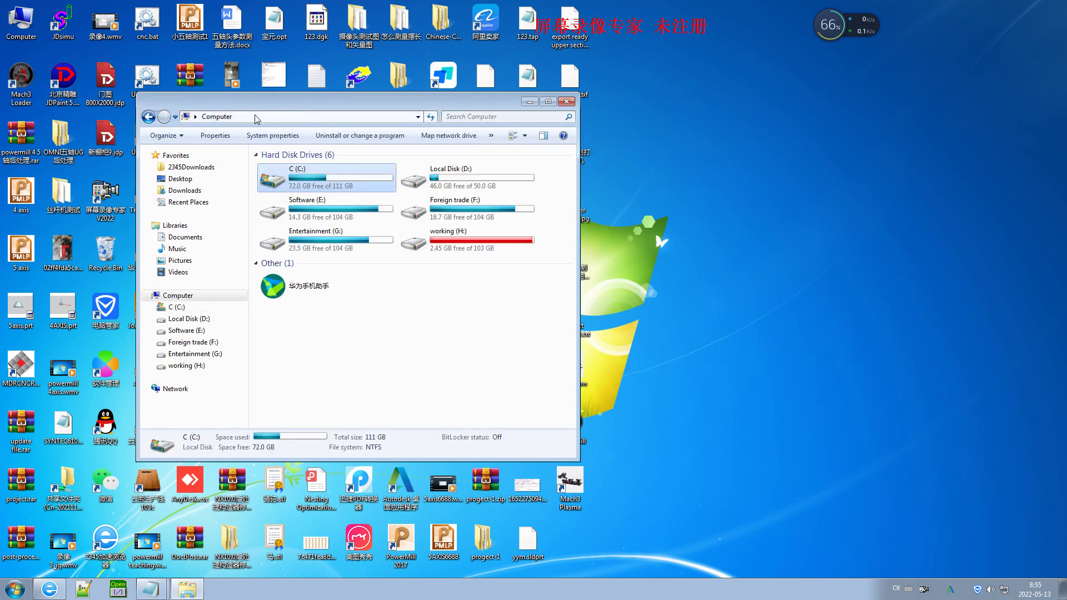
{"action": "left_click", "coordinate": [566, 102]}
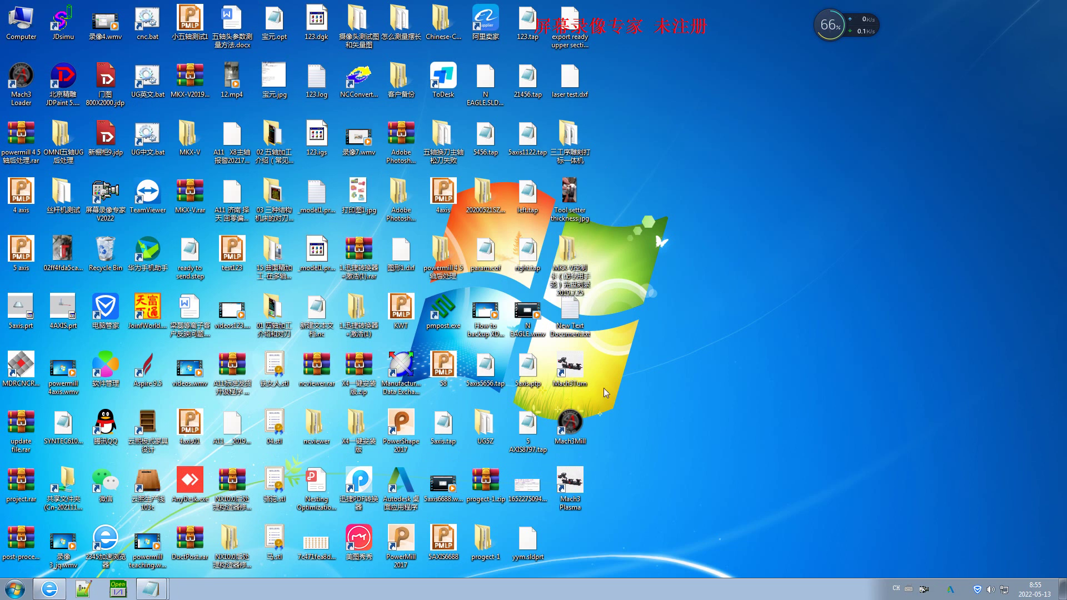
{"action": "double_click", "coordinate": [570, 267]}
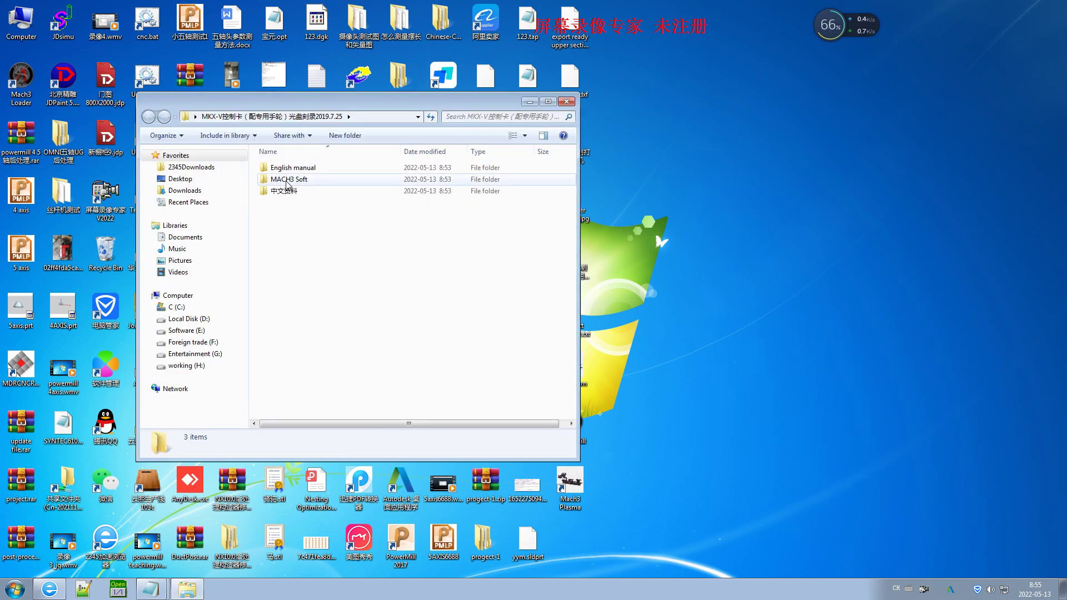
{"action": "double_click", "coordinate": [304, 170]}
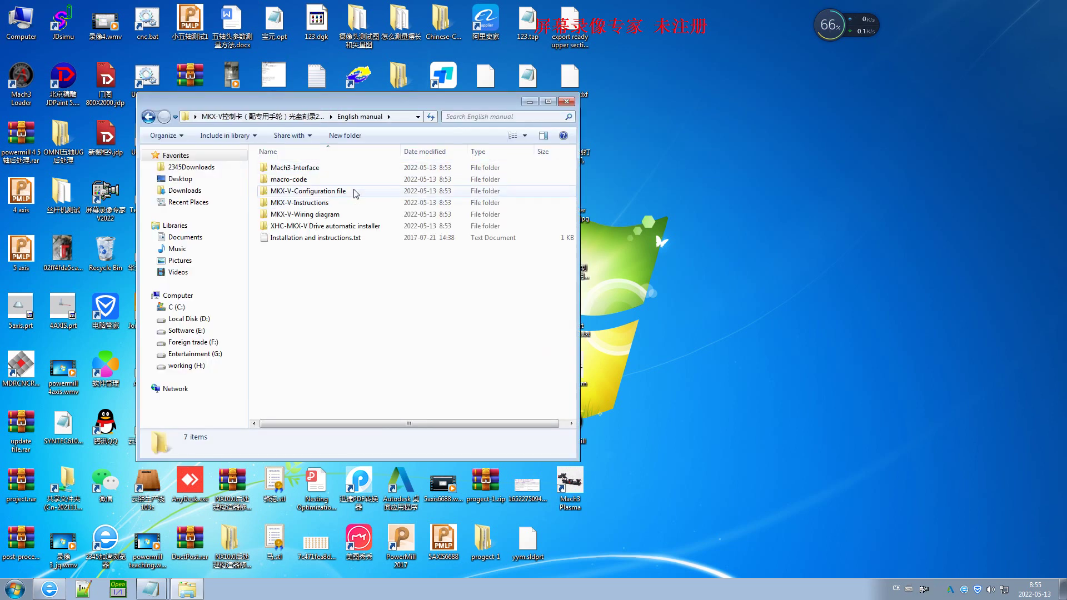
{"action": "double_click", "coordinate": [336, 228]}
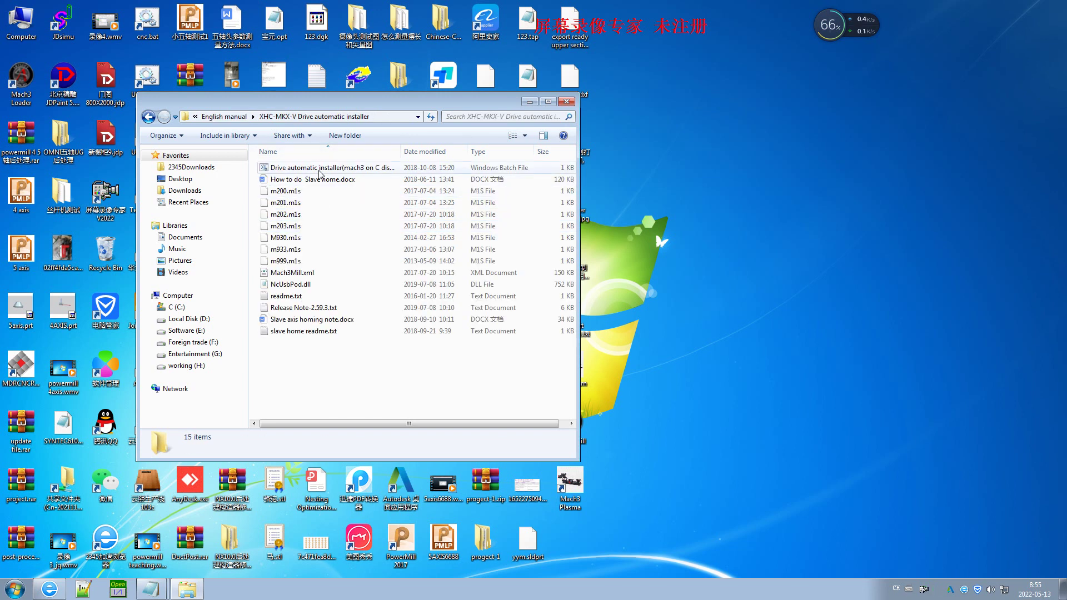
{"action": "left_click", "coordinate": [336, 167]}
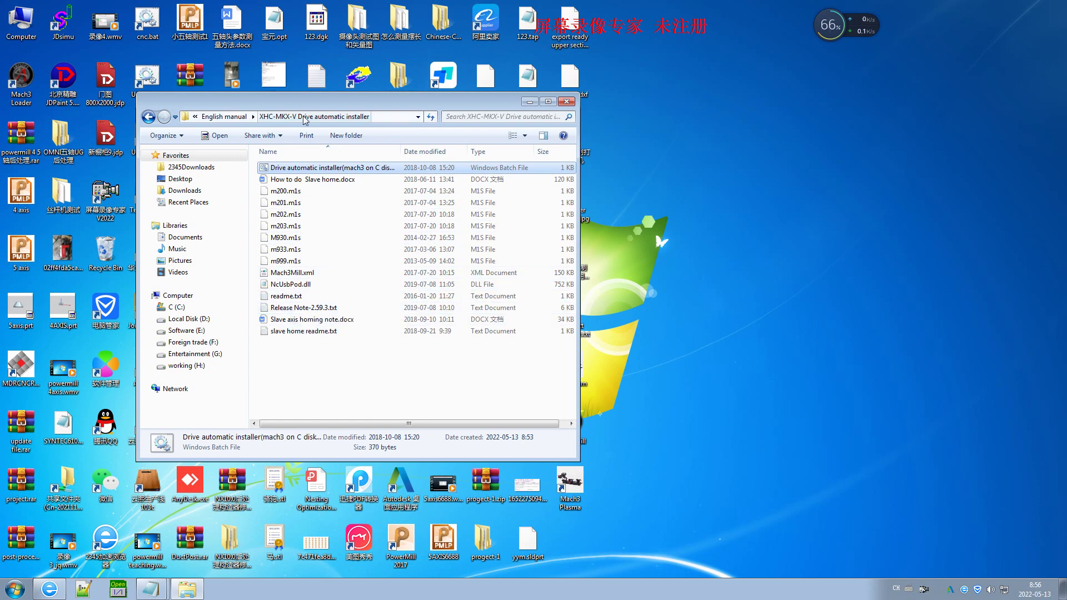
Examine the 4 axis screen files in the Mach3-Interface folder of the English manual.
{"action": "left_click", "coordinate": [224, 116]}
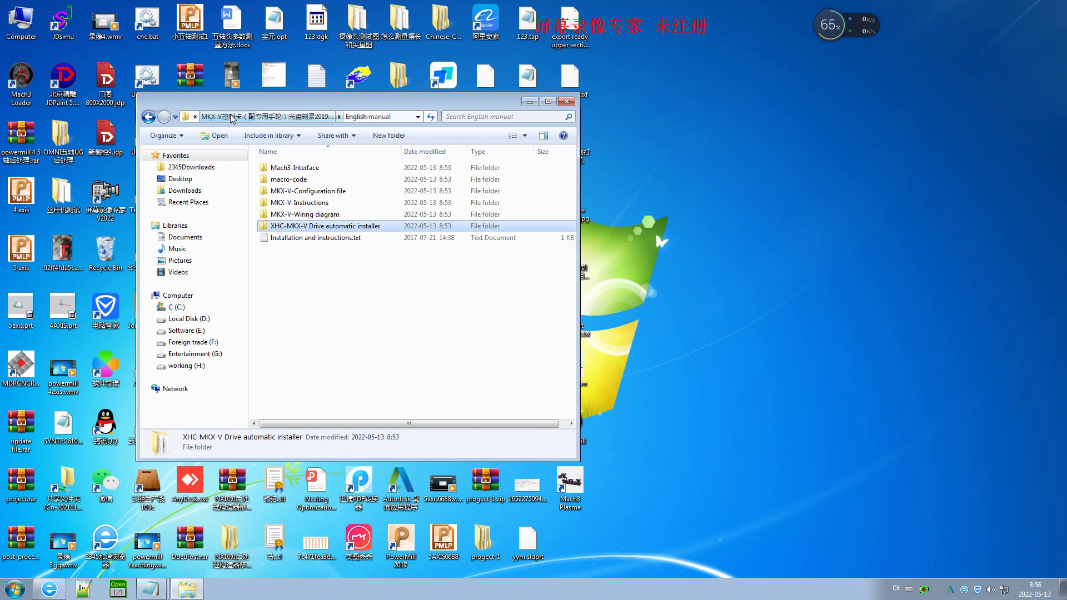
{"action": "double_click", "coordinate": [315, 167]}
{"action": "double_click", "coordinate": [313, 167]}
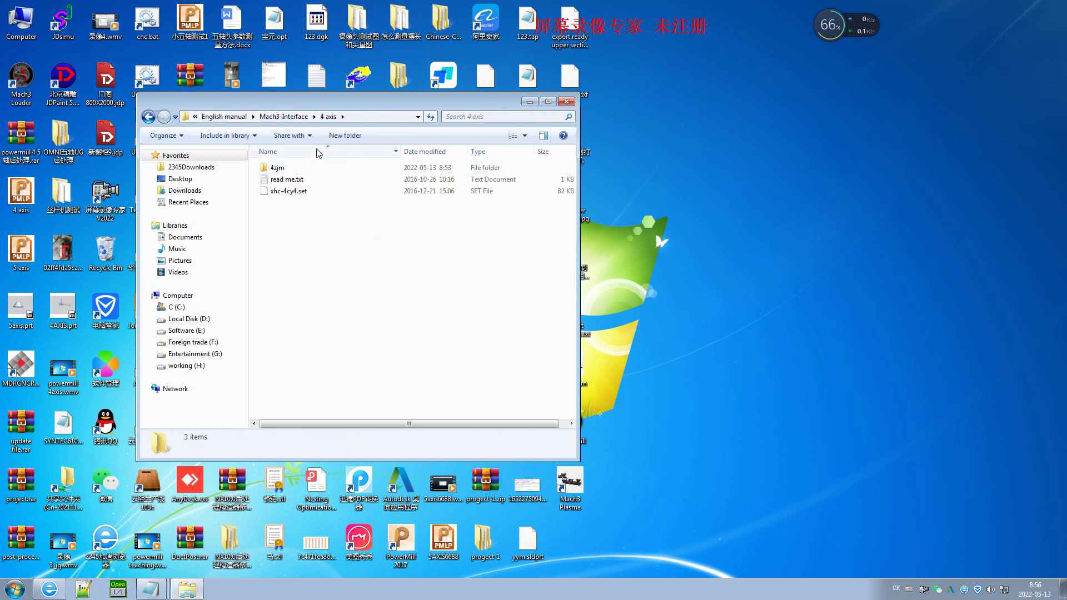
{"action": "left_click", "coordinate": [224, 116]}
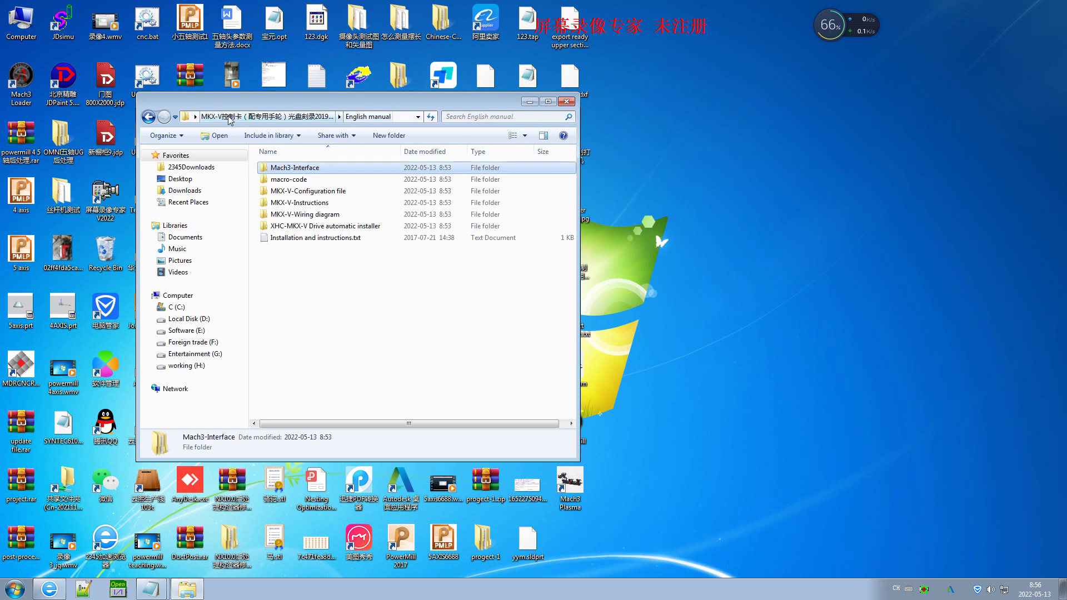
{"action": "left_click", "coordinate": [264, 117]}
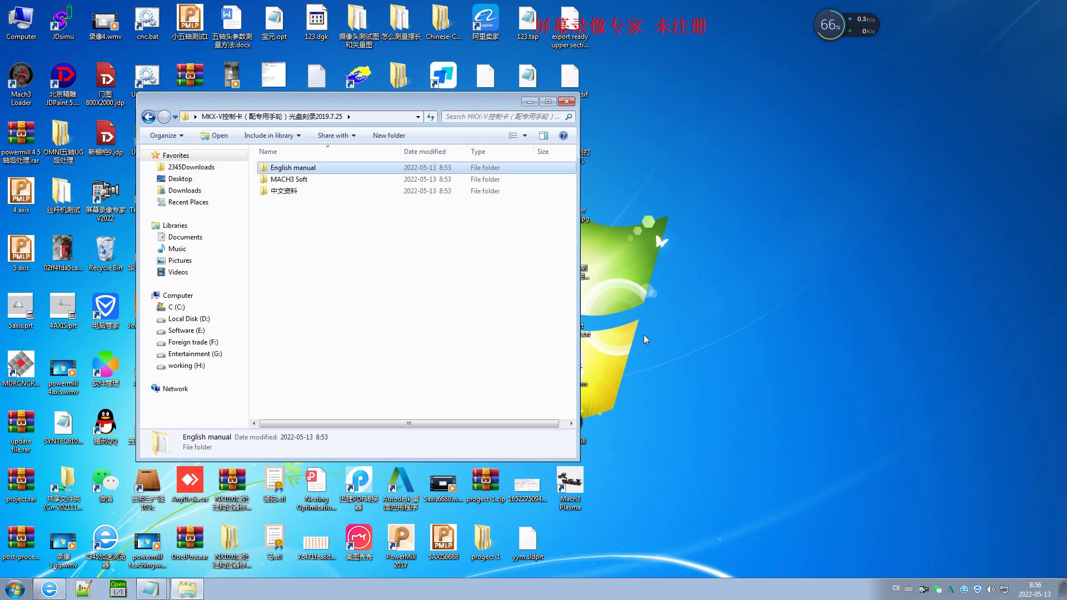
{"action": "key", "text": "super+d"}
{"action": "right_click", "coordinate": [655, 296]}
{"action": "left_click", "coordinate": [678, 341]}
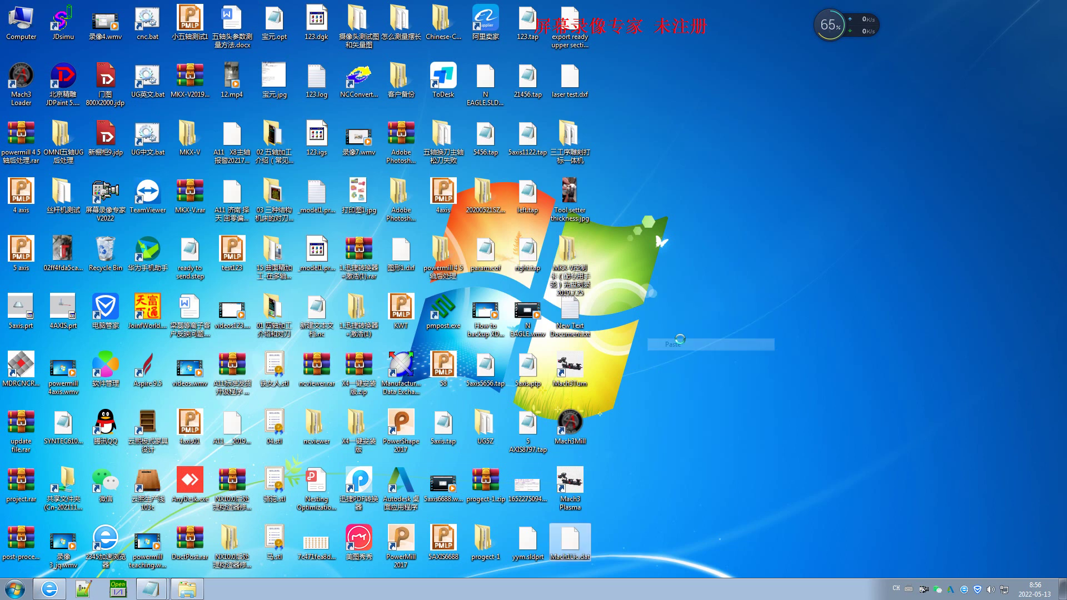
{"action": "key", "text": "Delete"}
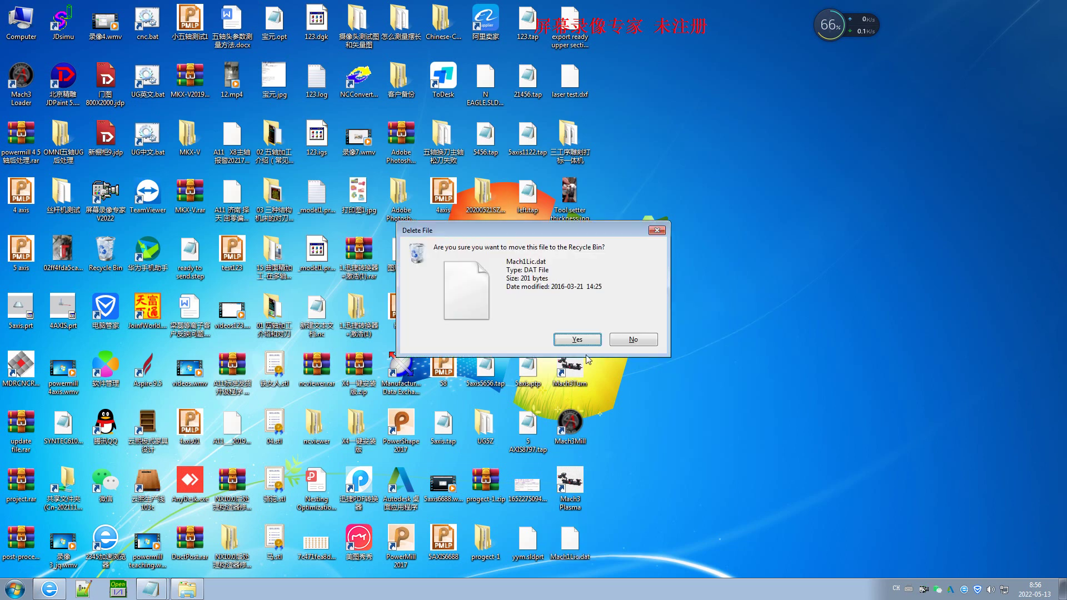
{"action": "left_click", "coordinate": [572, 339]}
Launch Mach3Mill, load the 1024.set screen set from the Mach3 folder, and end the session.
{"action": "right_click", "coordinate": [568, 428]}
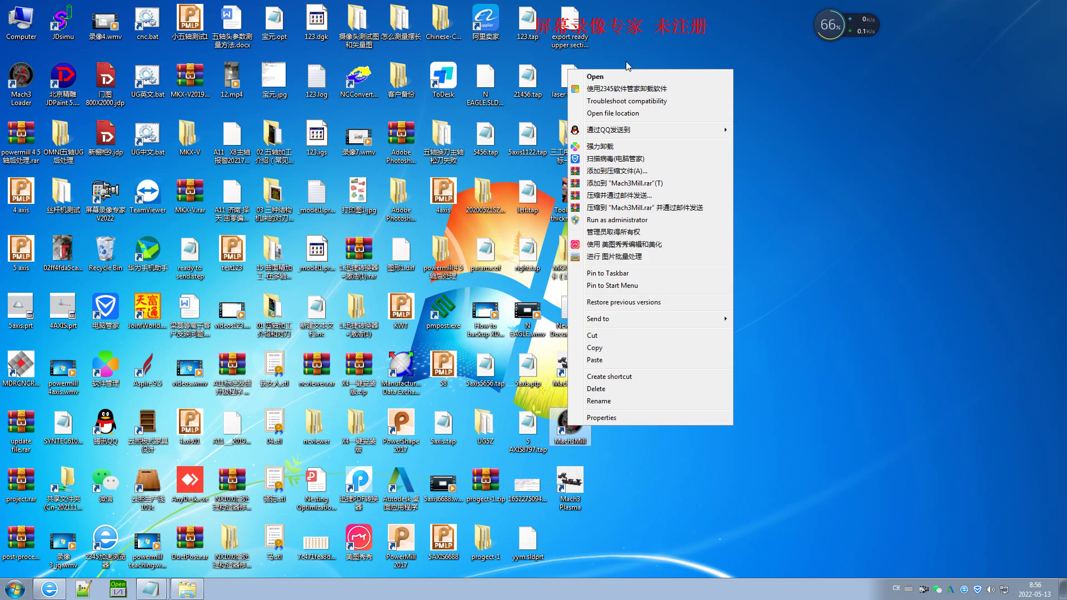
{"action": "left_click", "coordinate": [615, 76]}
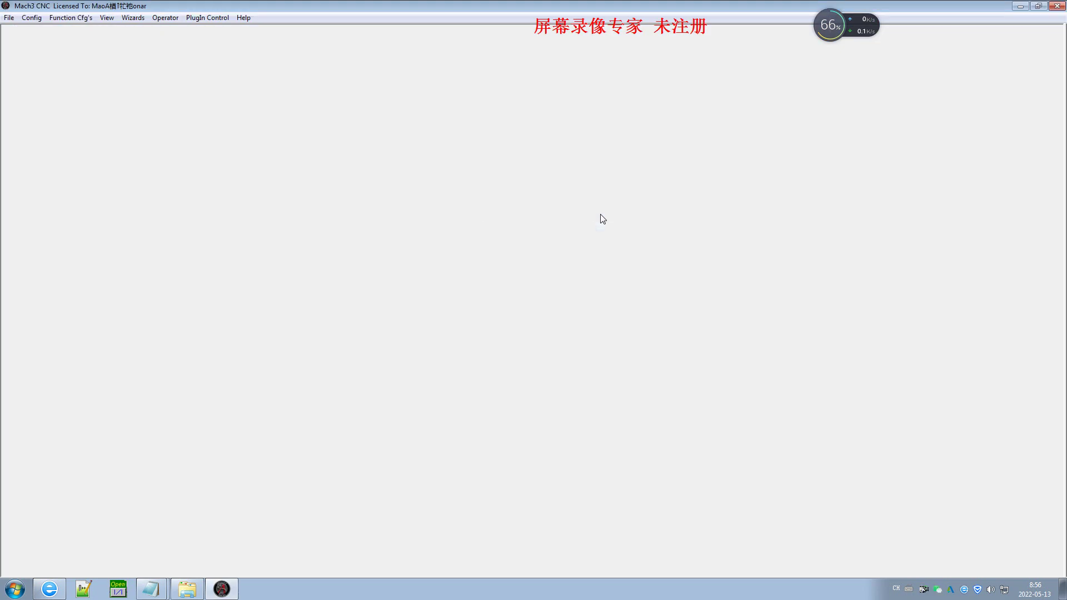
{"action": "left_click", "coordinate": [107, 18]}
{"action": "left_click", "coordinate": [125, 28]}
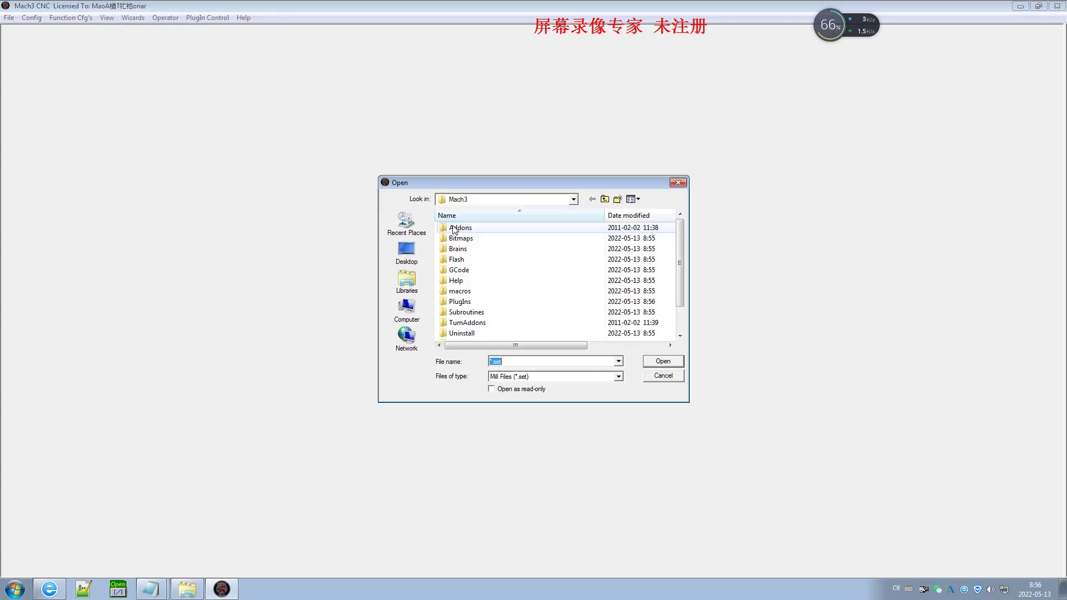
{"action": "left_click_drag", "start_coordinate": [677, 253], "coordinate": [675, 296]}
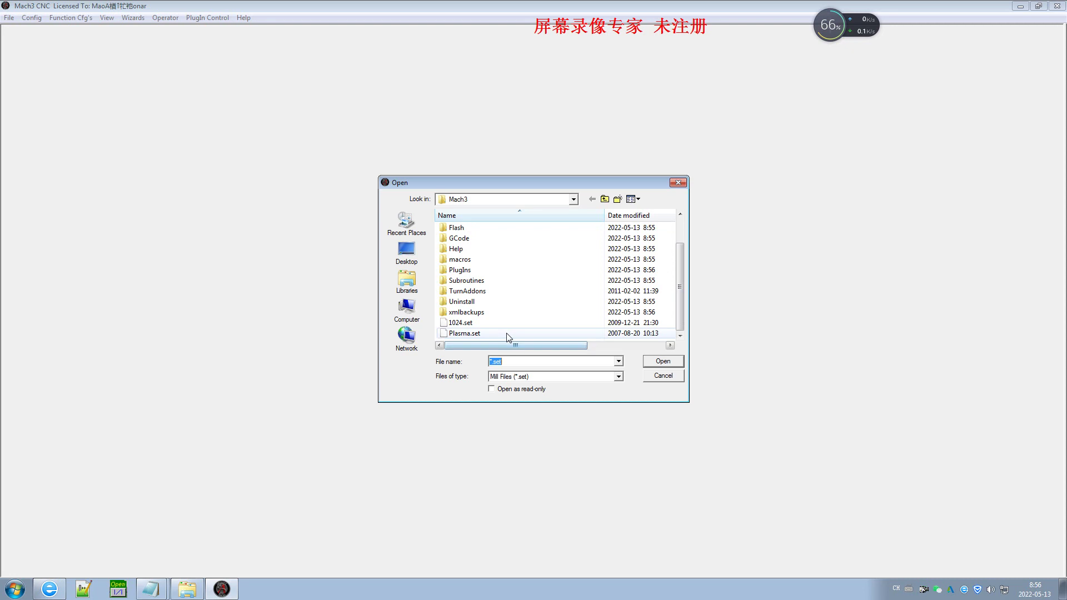
{"action": "left_click", "coordinate": [473, 322]}
{"action": "left_click", "coordinate": [656, 362]}
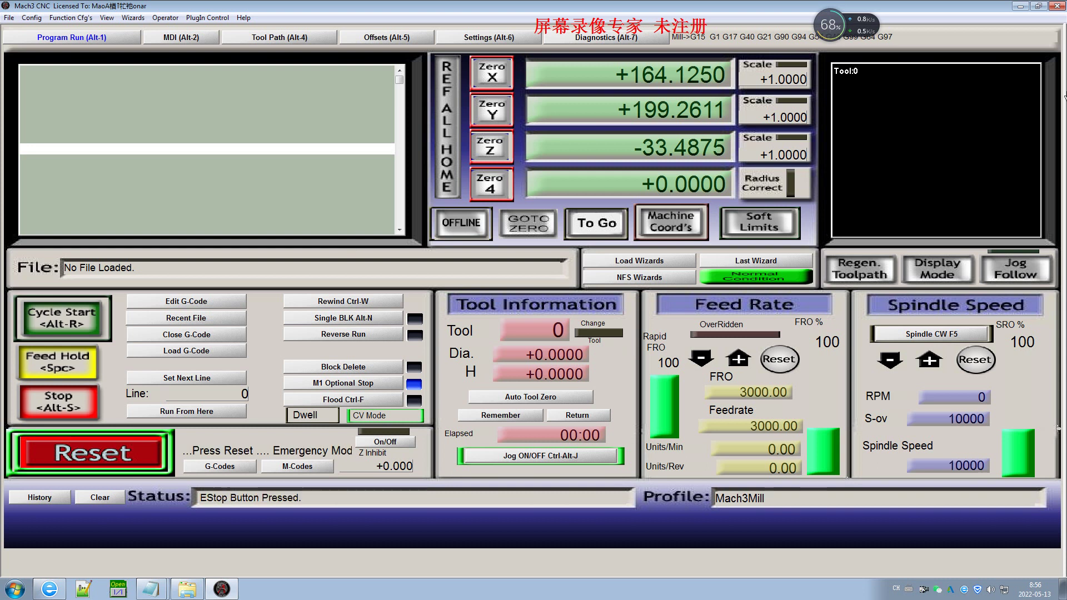
{"action": "key", "text": "alt+F4"}
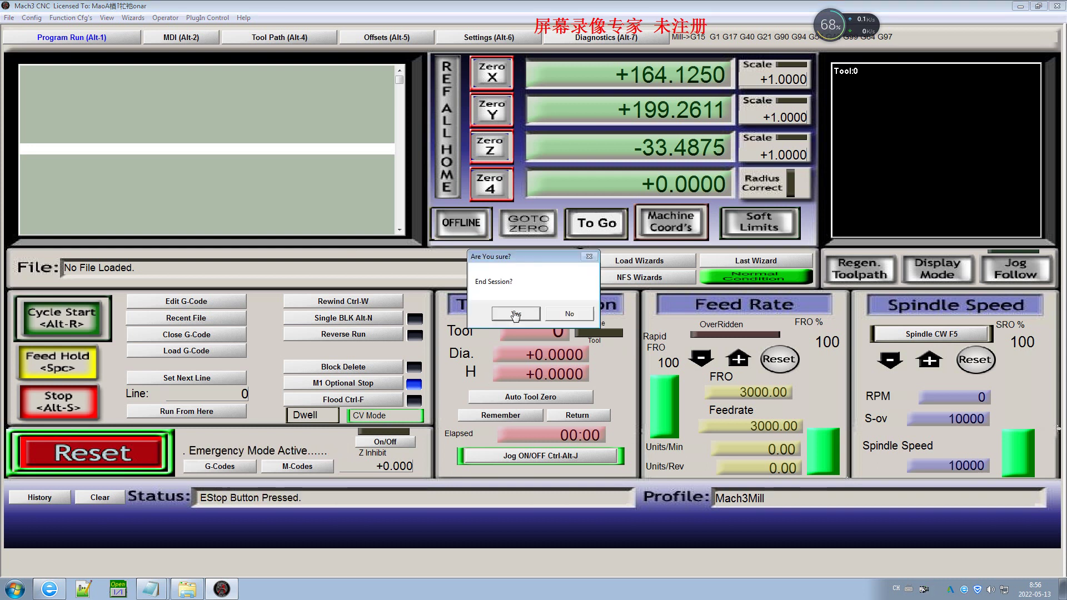
{"action": "key", "text": "Return"}
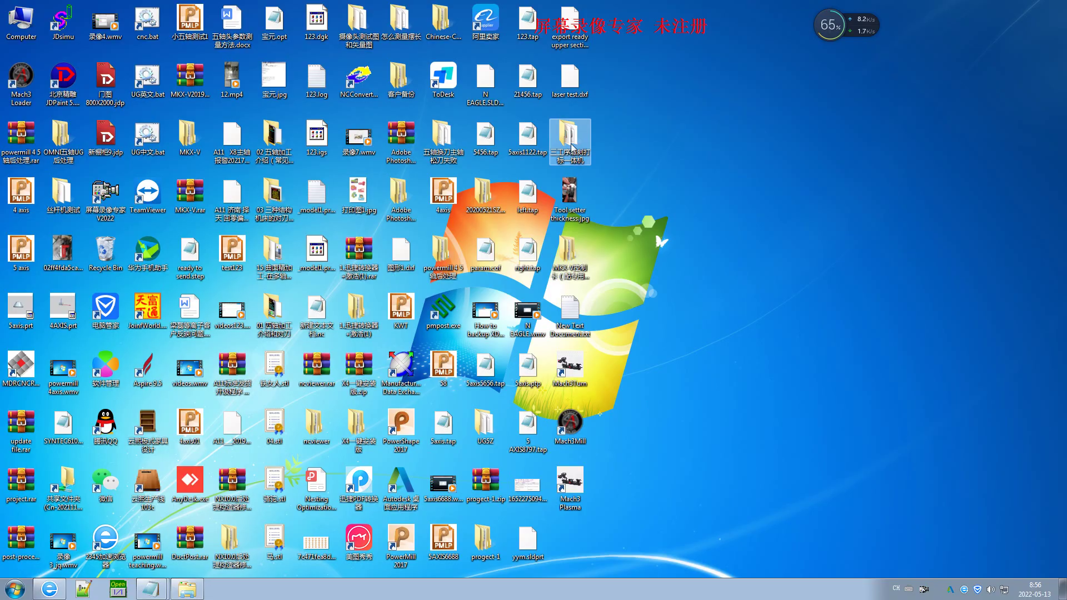
Copy Mach3Mill.xml from the 3 axis MK3 configuration file folder under MKX-V-Configuration file in the English manual.
{"action": "left_click", "coordinate": [577, 255]}
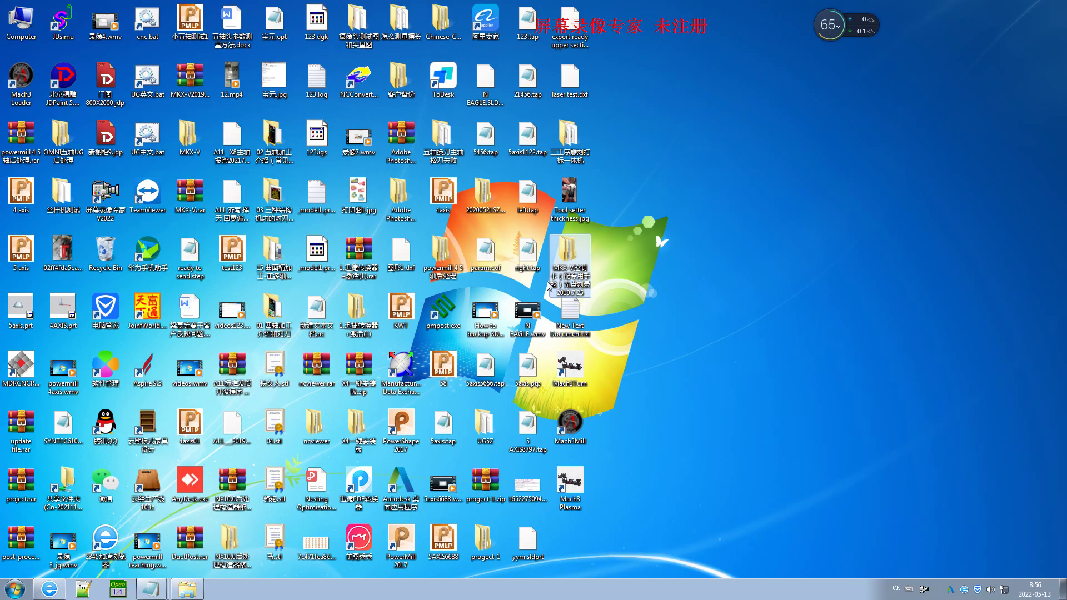
{"action": "double_click", "coordinate": [581, 272]}
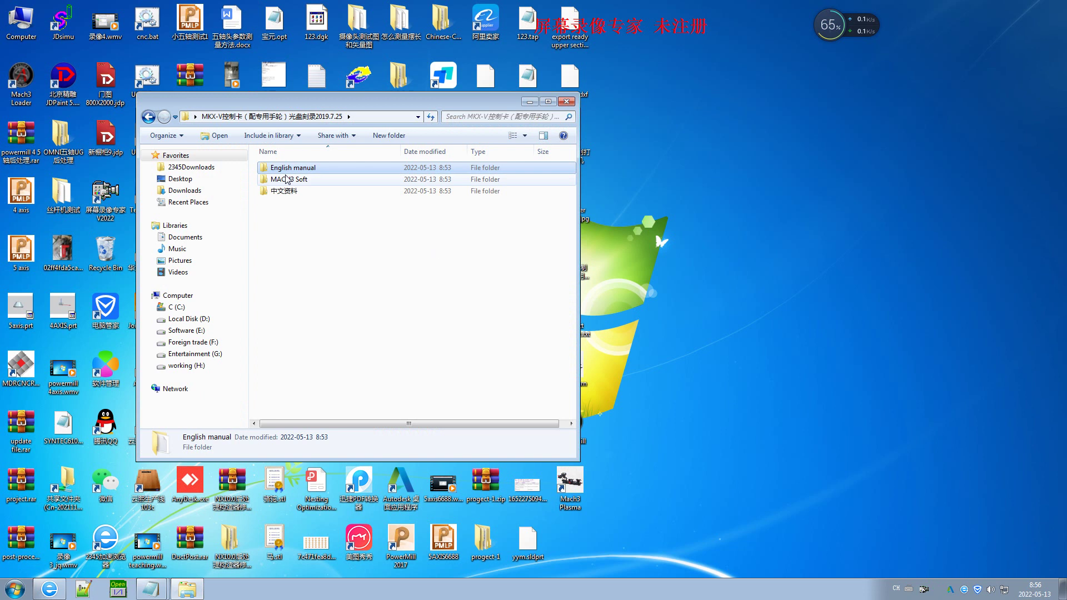
{"action": "double_click", "coordinate": [303, 168]}
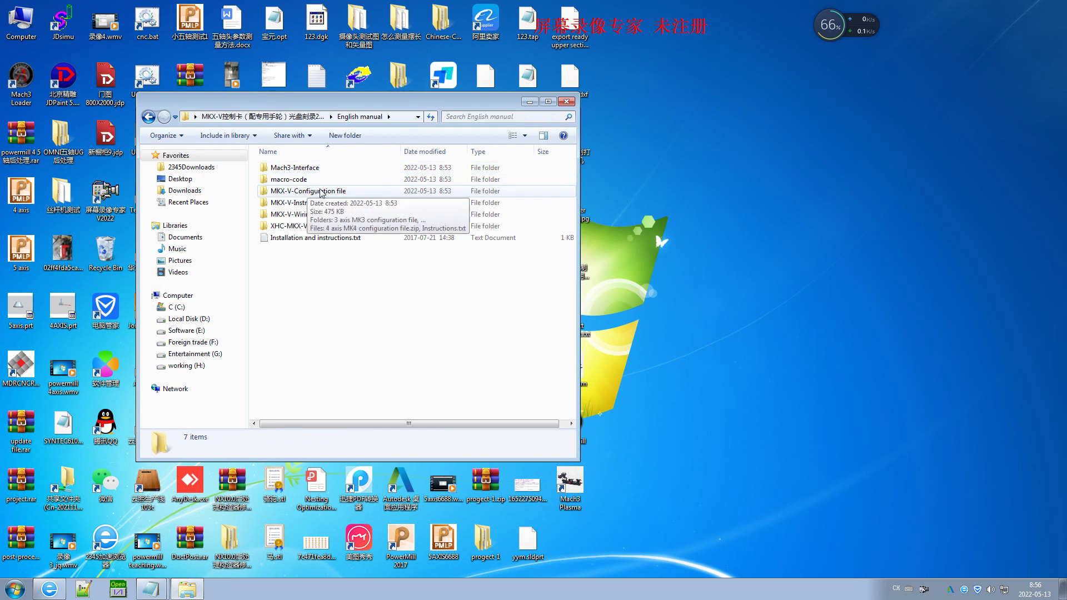
{"action": "double_click", "coordinate": [306, 192]}
{"action": "double_click", "coordinate": [322, 168]}
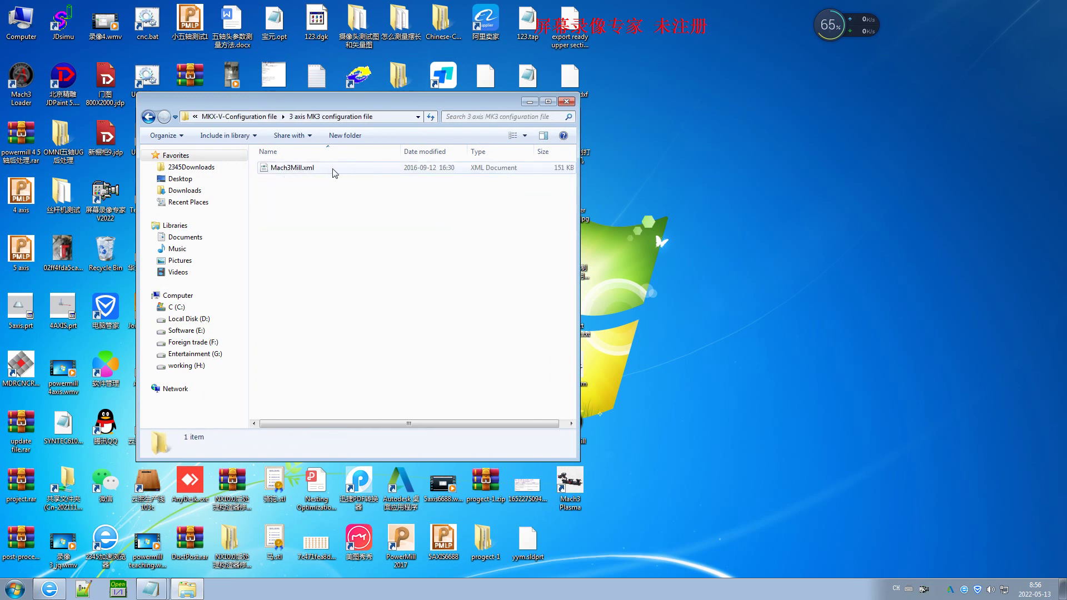
{"action": "left_click", "coordinate": [322, 168]}
{"action": "right_click", "coordinate": [322, 168]}
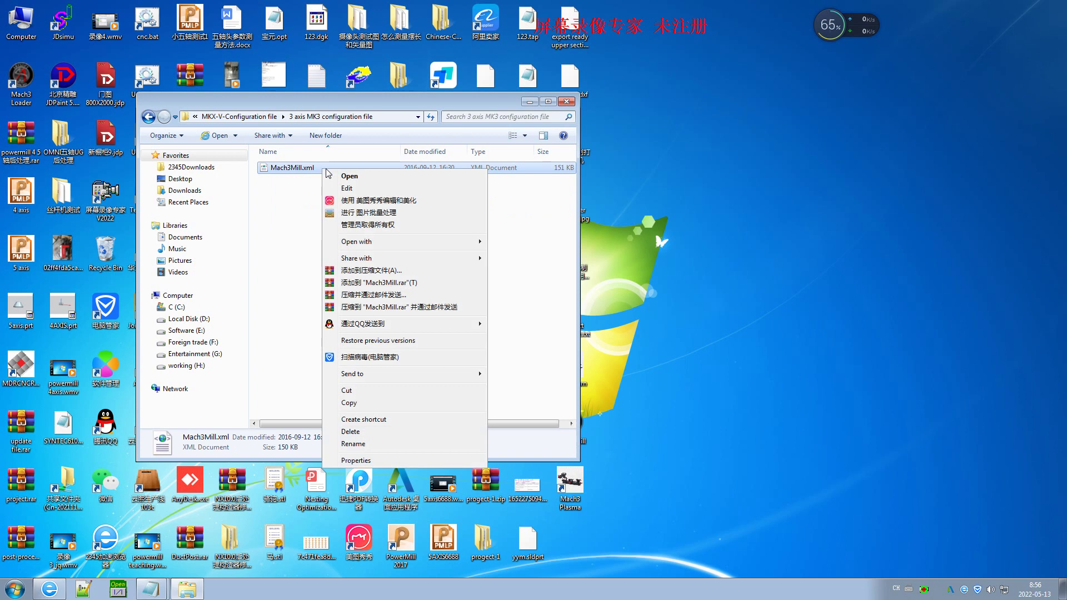
{"action": "left_click", "coordinate": [349, 403]}
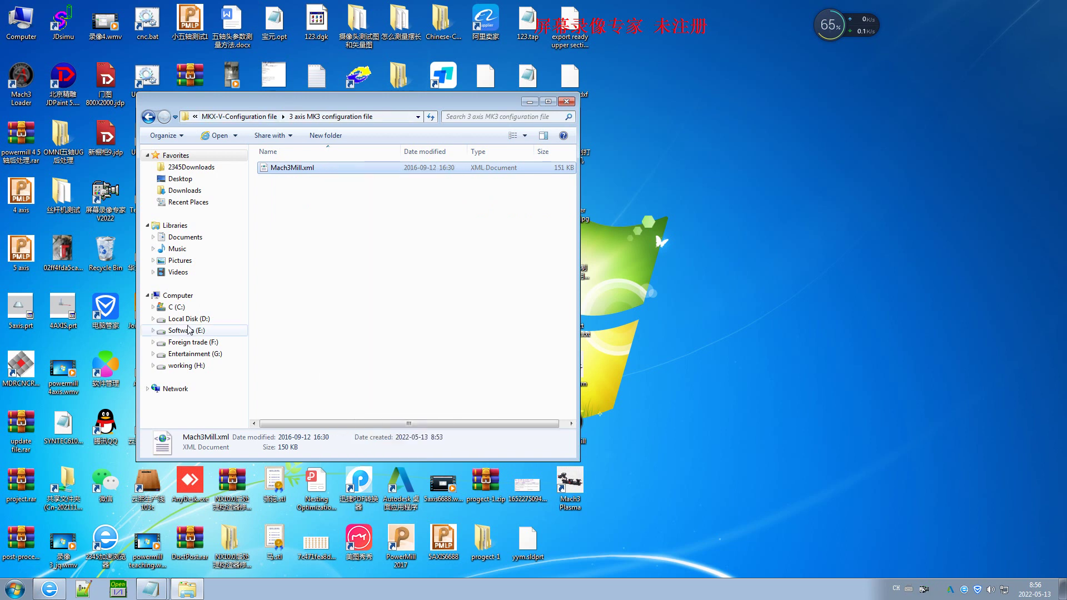
Paste the Mach3Mill.xml configuration file into C:\Mach3, replacing the existing file, and close the folder window.
{"action": "left_click", "coordinate": [176, 307]}
{"action": "double_click", "coordinate": [280, 191]}
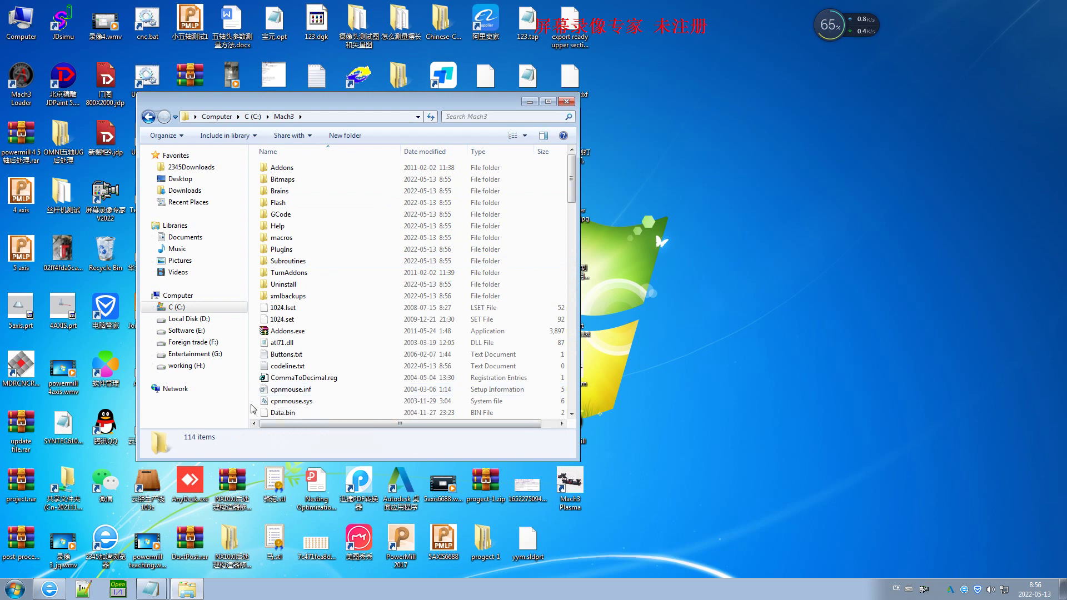
{"action": "right_click", "coordinate": [253, 405]}
{"action": "left_click", "coordinate": [278, 482]}
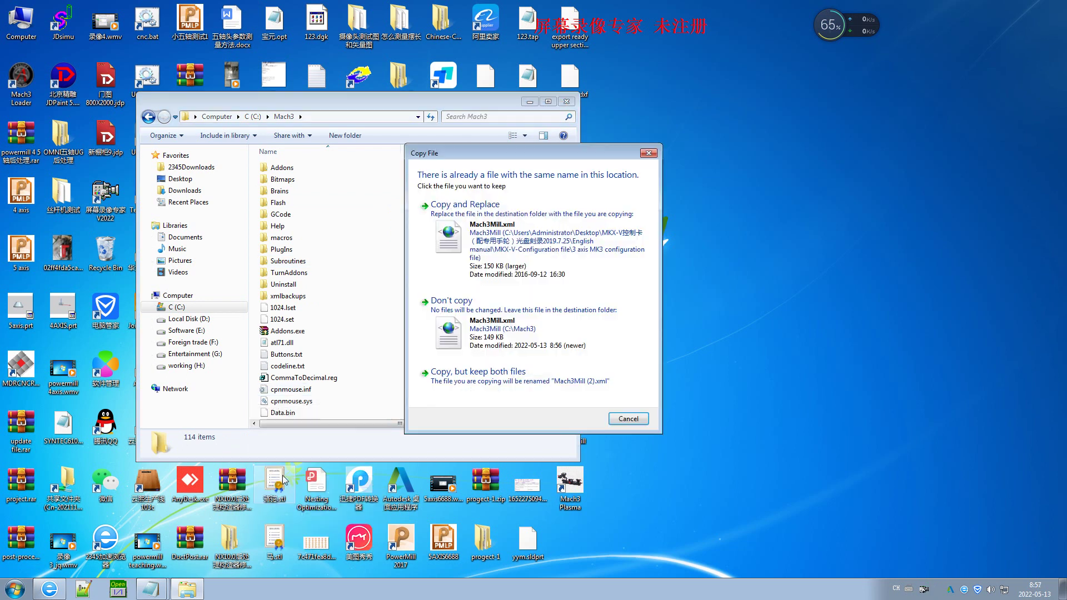
{"action": "left_click", "coordinate": [534, 208]}
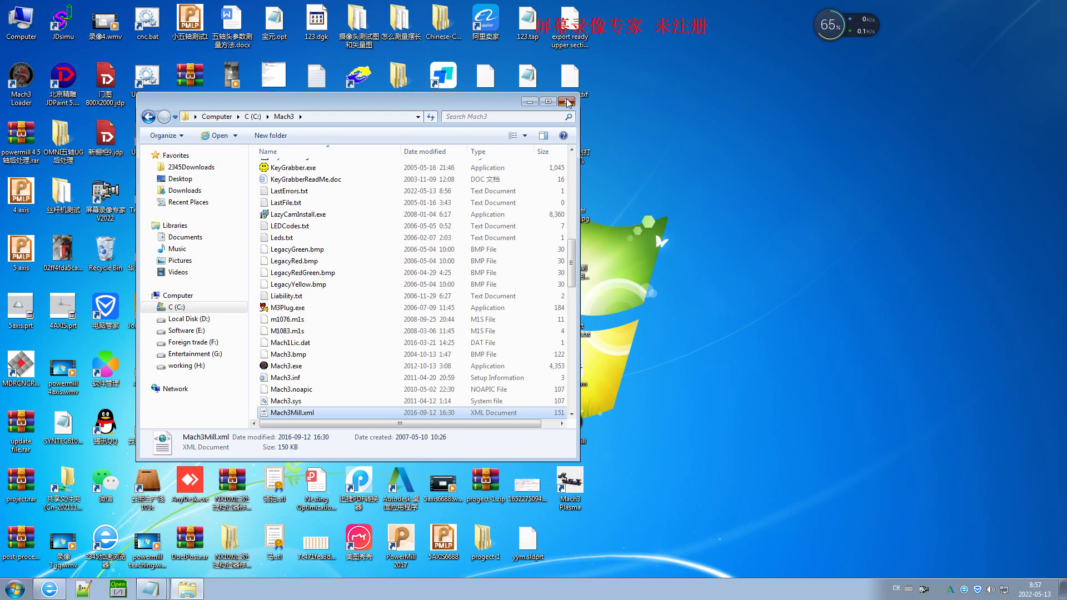
{"action": "left_click", "coordinate": [567, 101]}
Restart Mach3Mill and load the 1024.set screen set with the replaced configuration.
{"action": "left_click", "coordinate": [578, 423]}
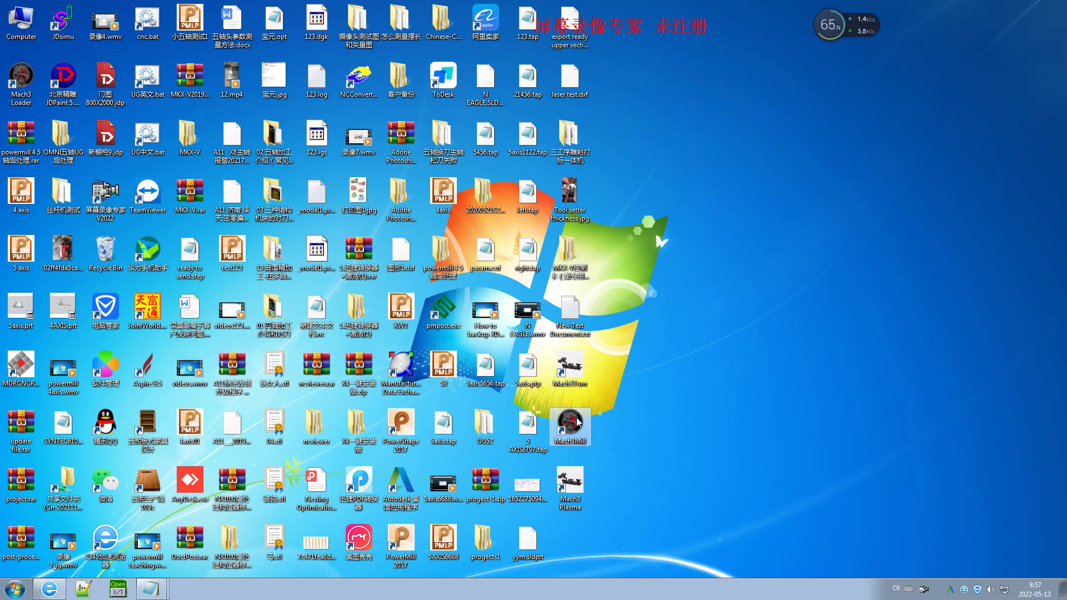
{"action": "double_click", "coordinate": [578, 423]}
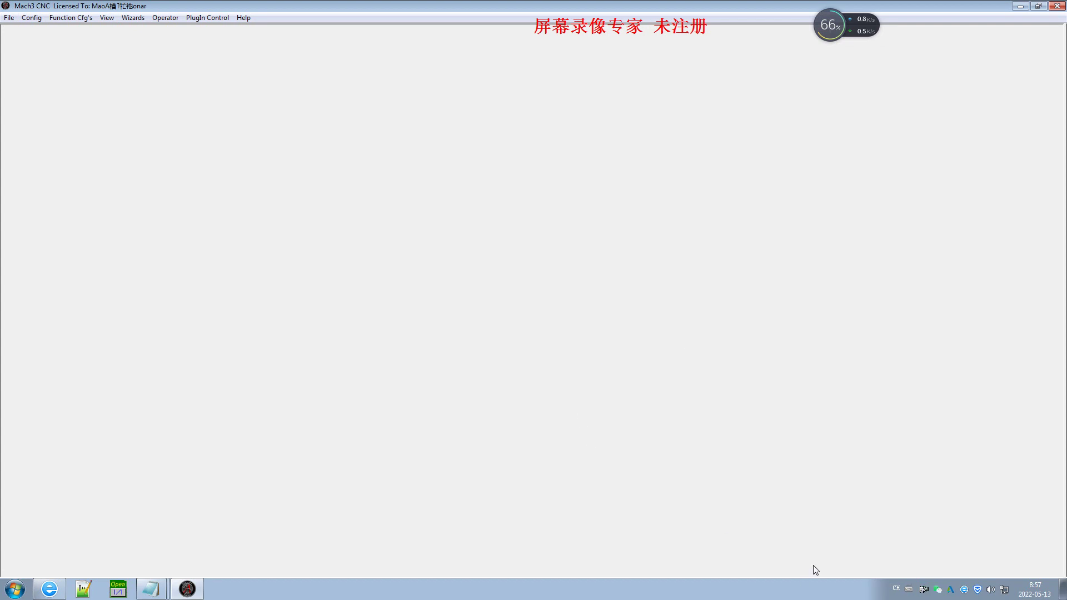
{"action": "left_click", "coordinate": [104, 17]}
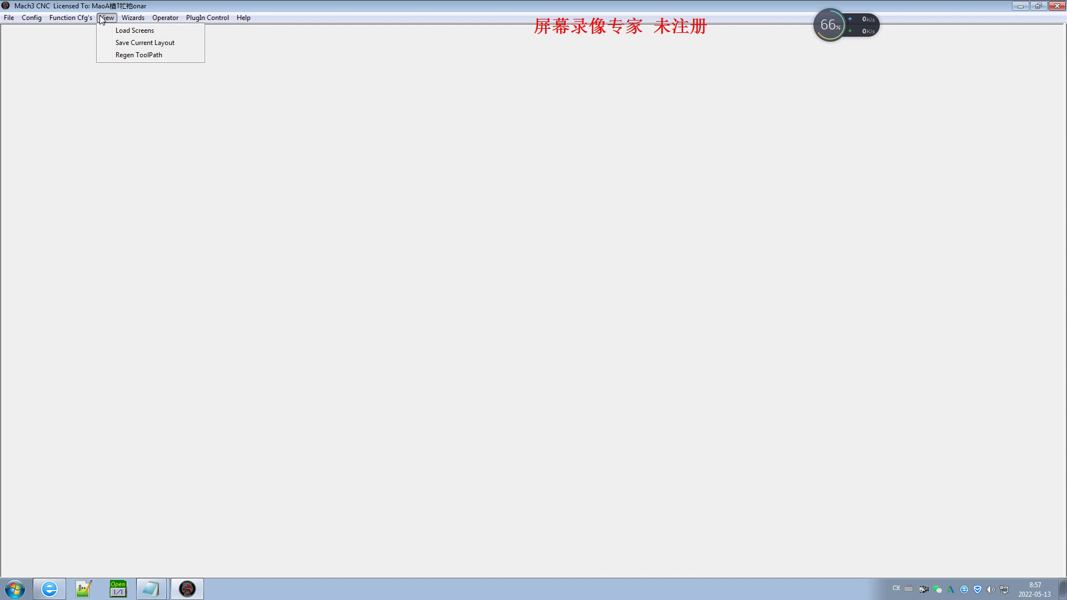
{"action": "left_click", "coordinate": [135, 30]}
{"action": "scroll", "coordinate": [527, 326], "scroll_direction": "down", "scroll_amount": 1}
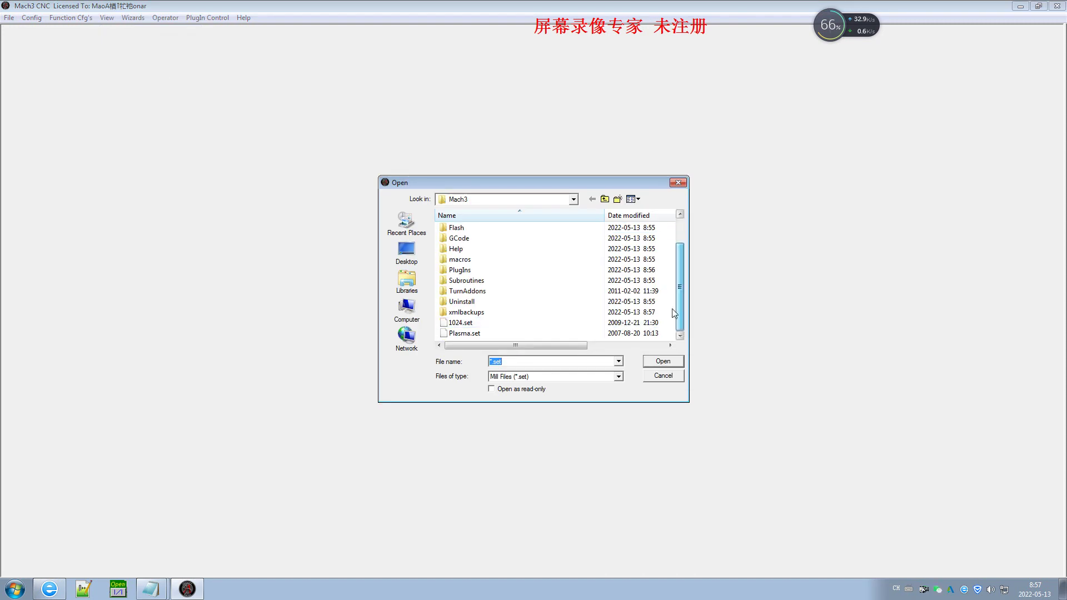
{"action": "double_click", "coordinate": [525, 323]}
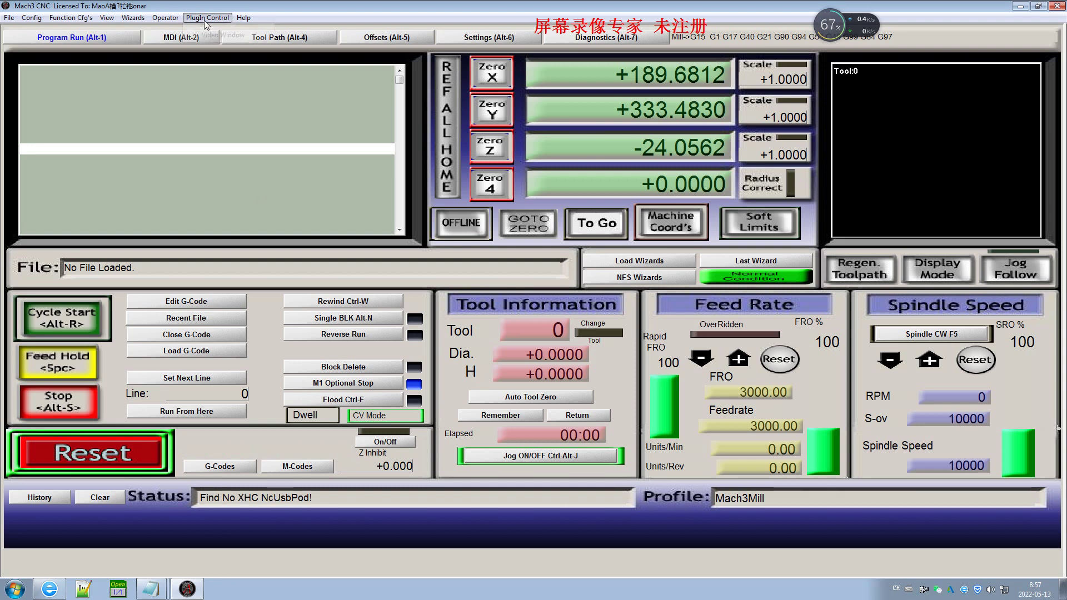
Open the Auto Tool Zero button's script for editing and select all of its code.
{"action": "left_click", "coordinate": [166, 17]}
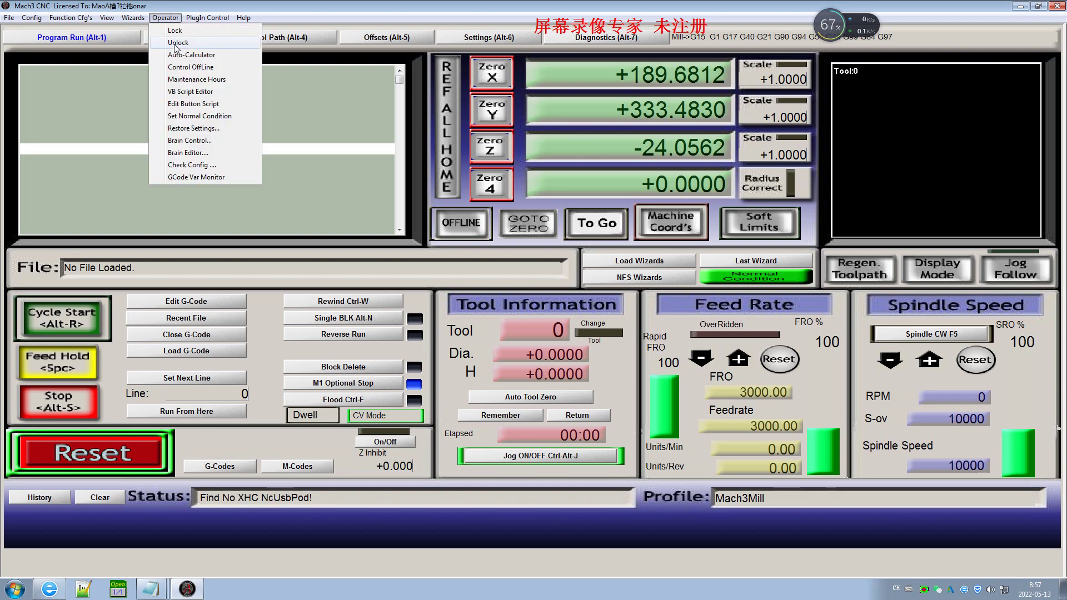
{"action": "left_click", "coordinate": [193, 104]}
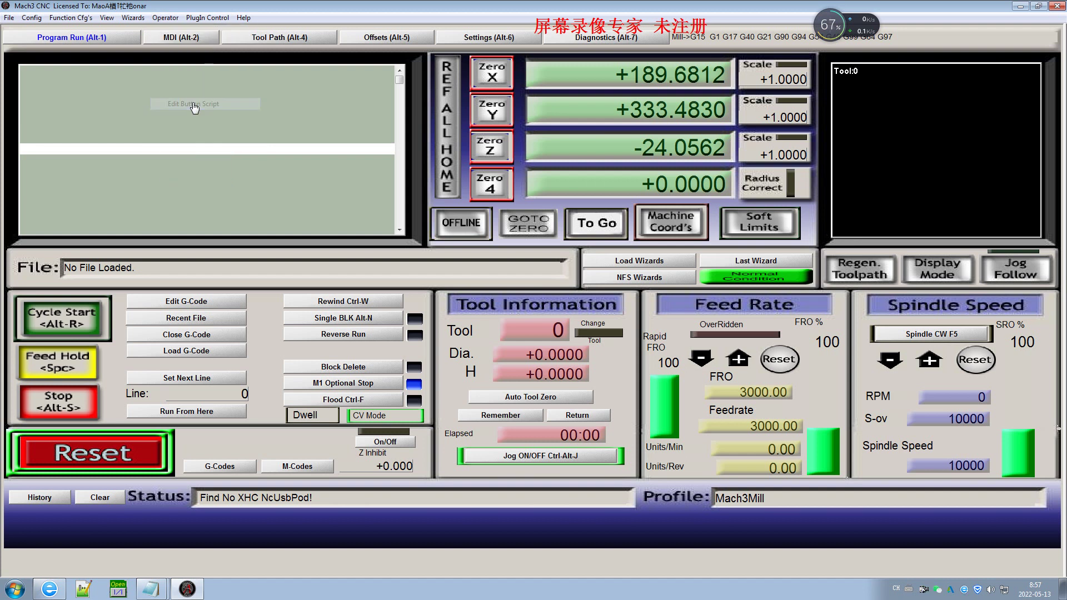
{"action": "left_click", "coordinate": [532, 398]}
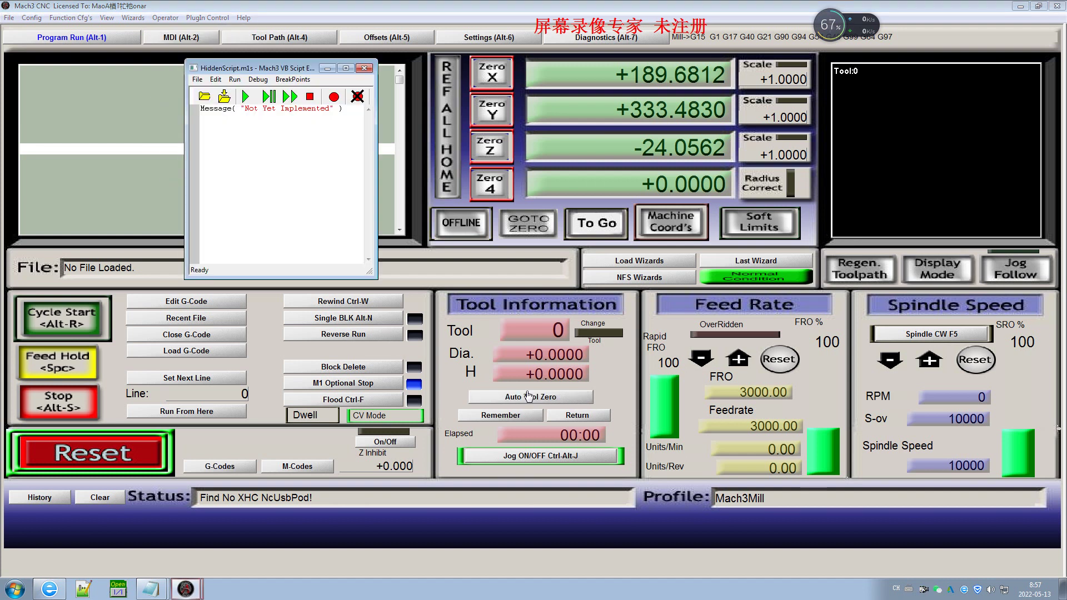
{"action": "key", "text": "ctrl+a"}
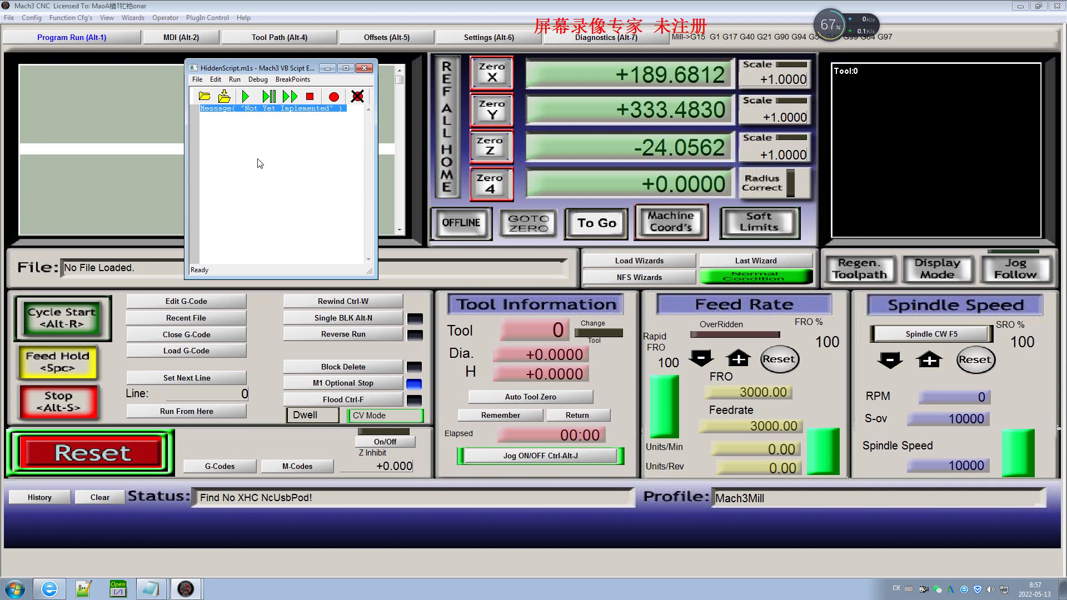
Show the desktop and browse to the macro files in C:\Mach3\macros\Mach3Mill.
{"action": "right_click", "coordinate": [254, 589]}
{"action": "left_click", "coordinate": [295, 539]}
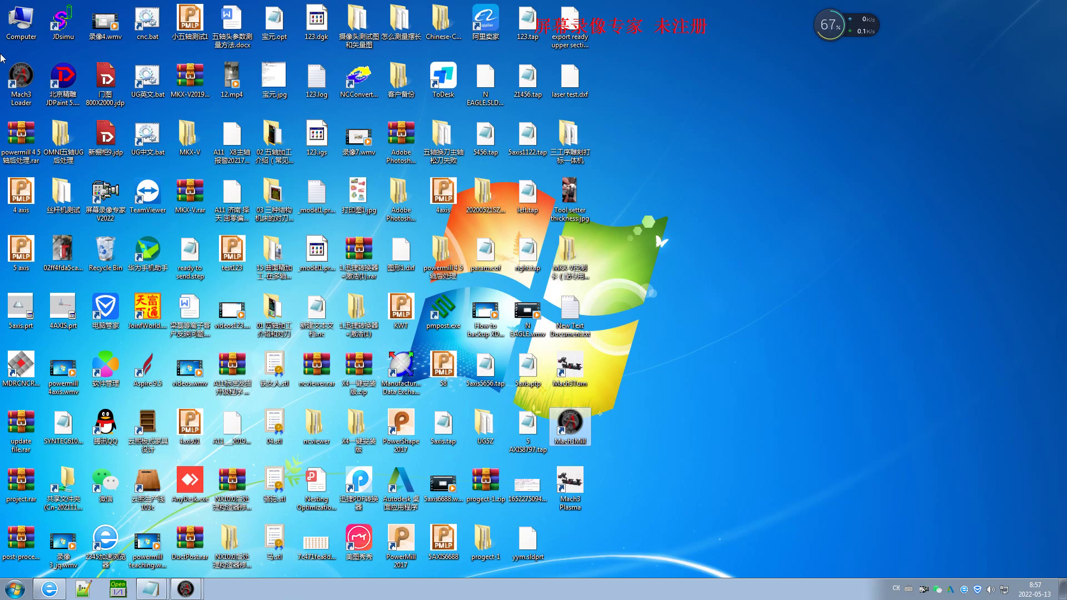
{"action": "left_click", "coordinate": [26, 29]}
{"action": "double_click", "coordinate": [26, 29]}
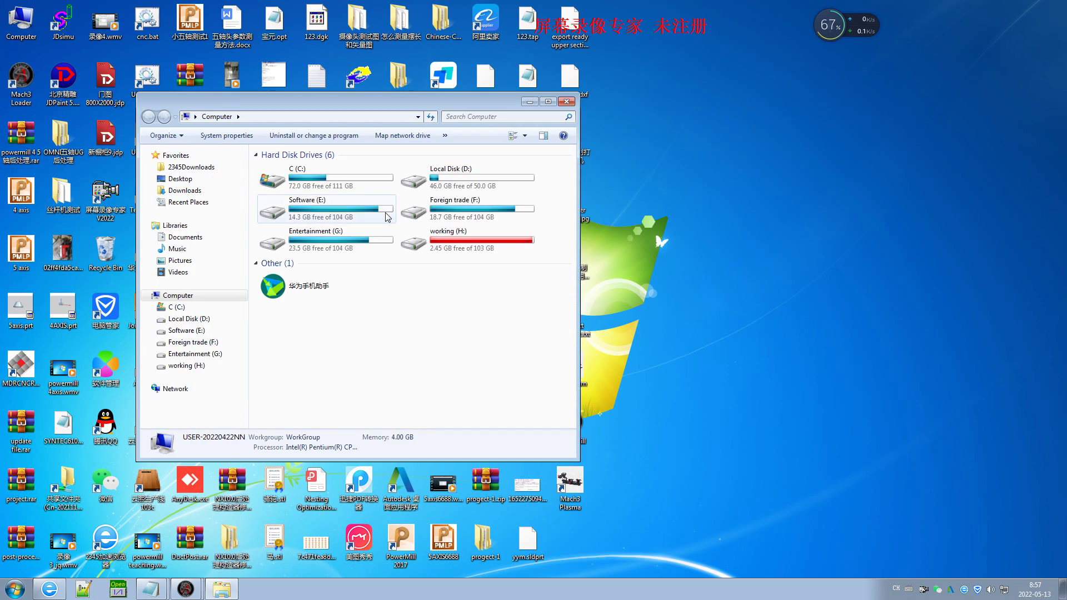
{"action": "double_click", "coordinate": [311, 176]}
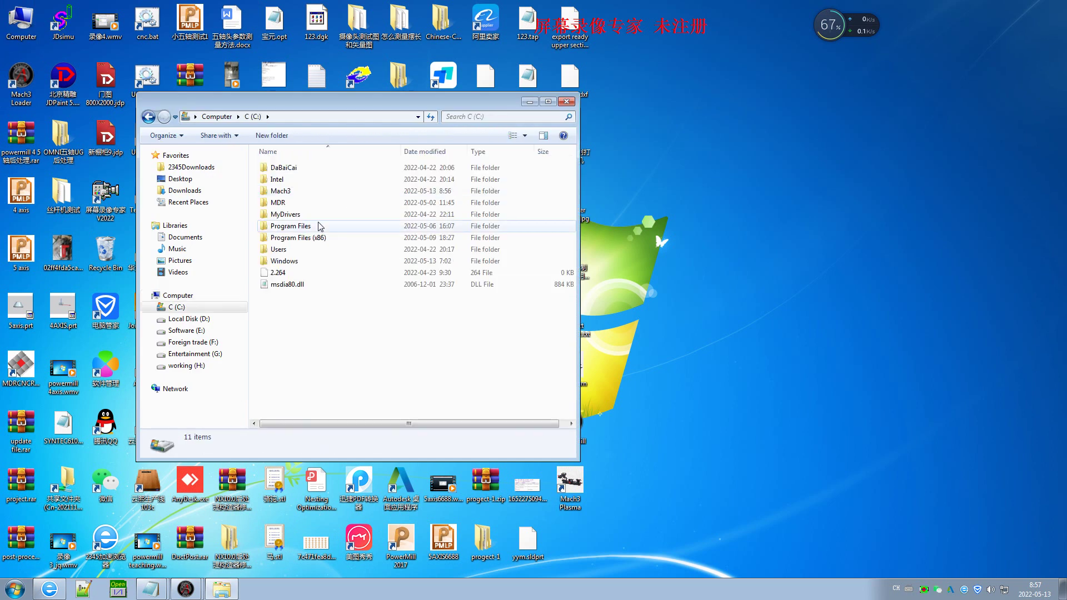
{"action": "double_click", "coordinate": [309, 193]}
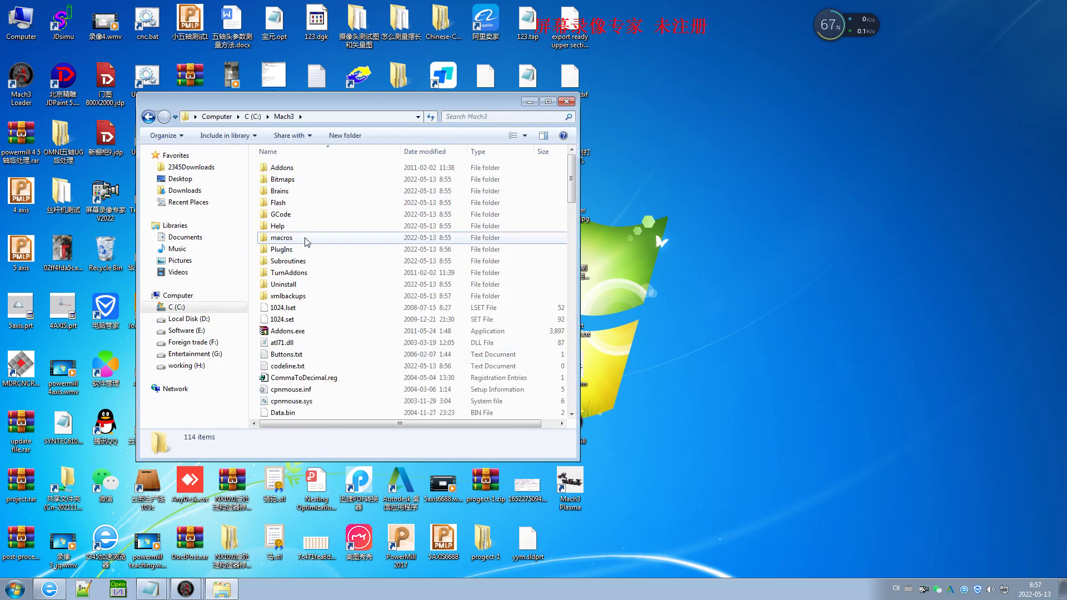
{"action": "double_click", "coordinate": [308, 239]}
{"action": "left_click", "coordinate": [319, 174]}
{"action": "double_click", "coordinate": [320, 170]}
{"action": "scroll", "coordinate": [310, 334], "scroll_direction": "down", "scroll_amount": 10}
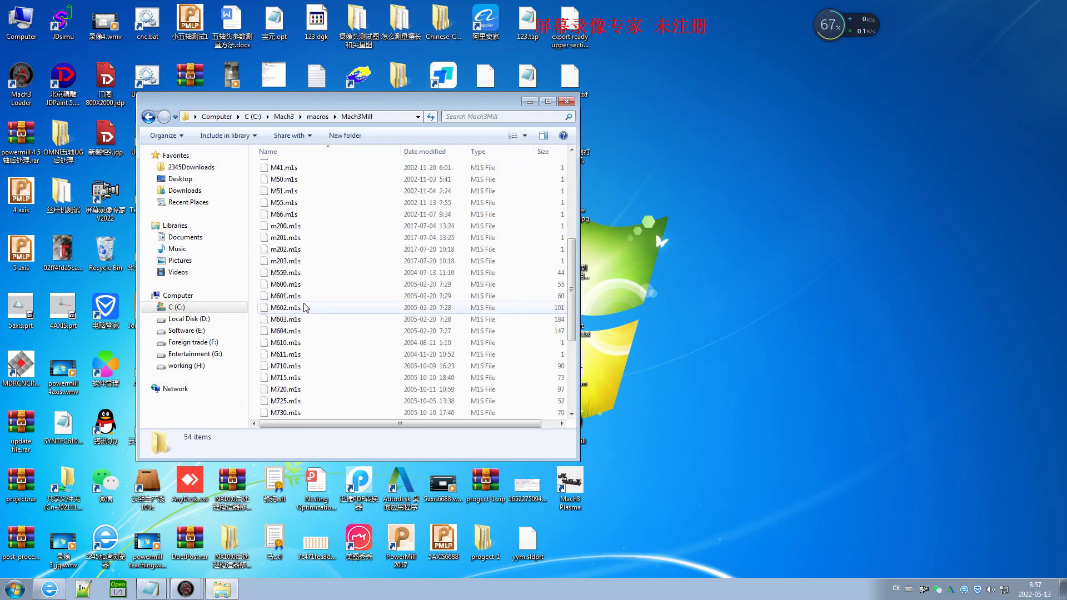
Open the macro file M930.m1s with Notepad as the chosen program for this file type.
{"action": "left_click", "coordinate": [283, 367]}
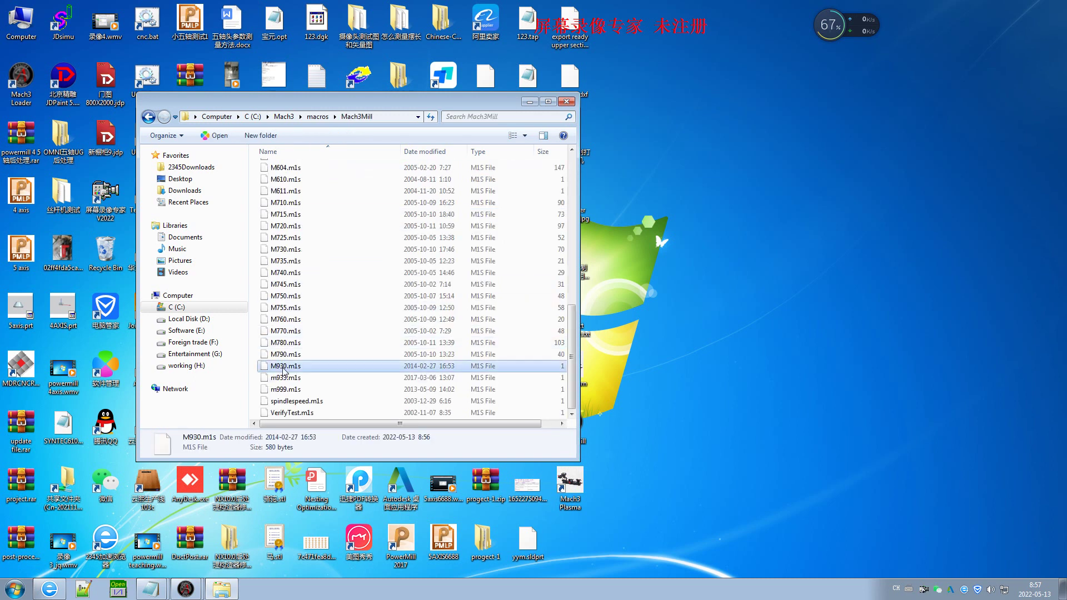
{"action": "right_click", "coordinate": [284, 366]}
{"action": "left_click", "coordinate": [332, 117]}
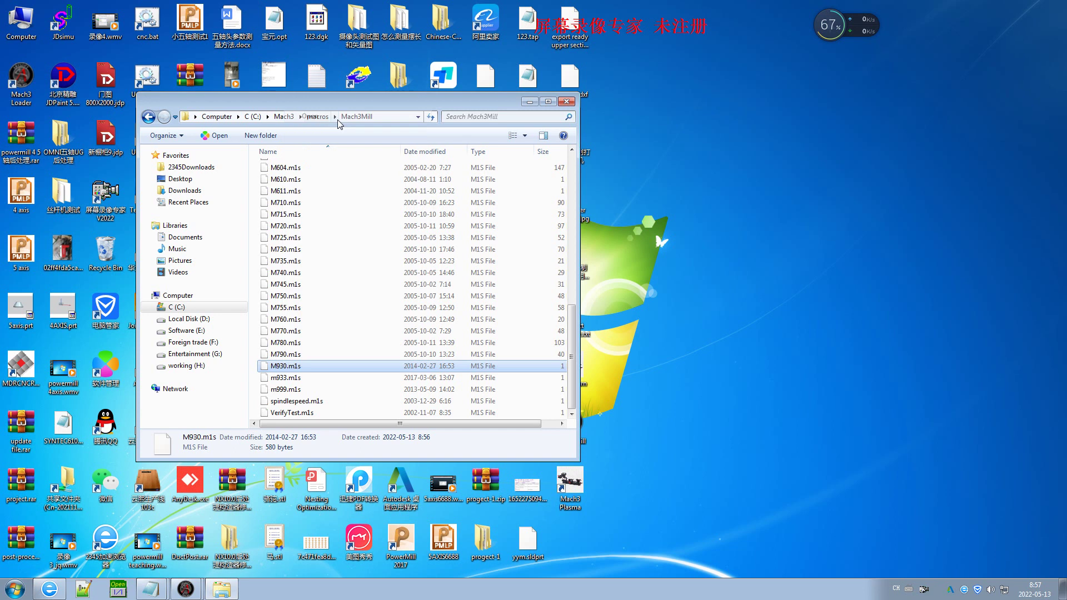
{"action": "left_click", "coordinate": [562, 345]}
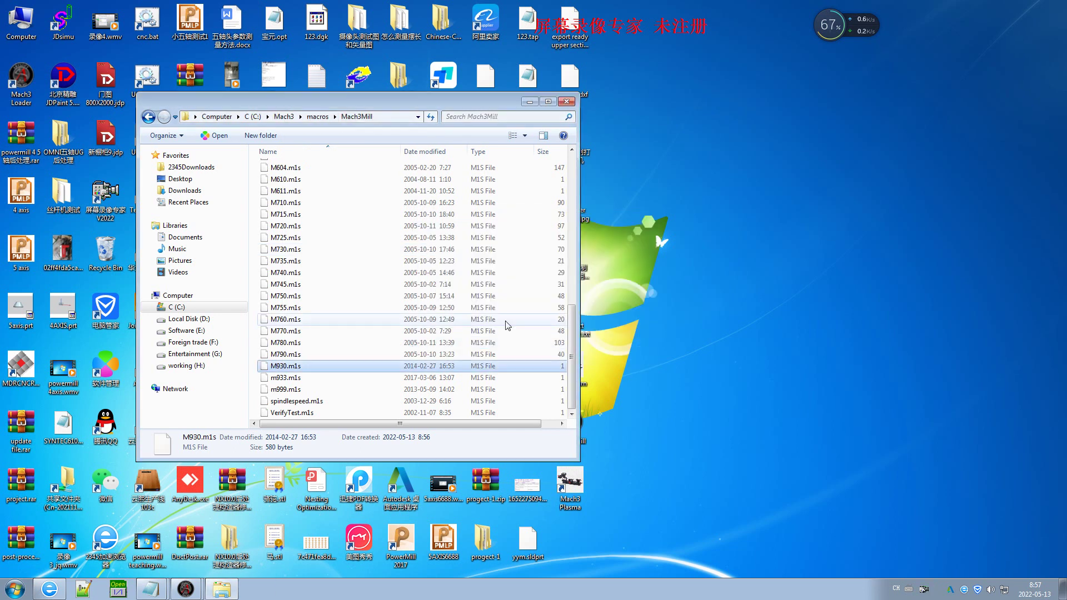
{"action": "double_click", "coordinate": [433, 257]}
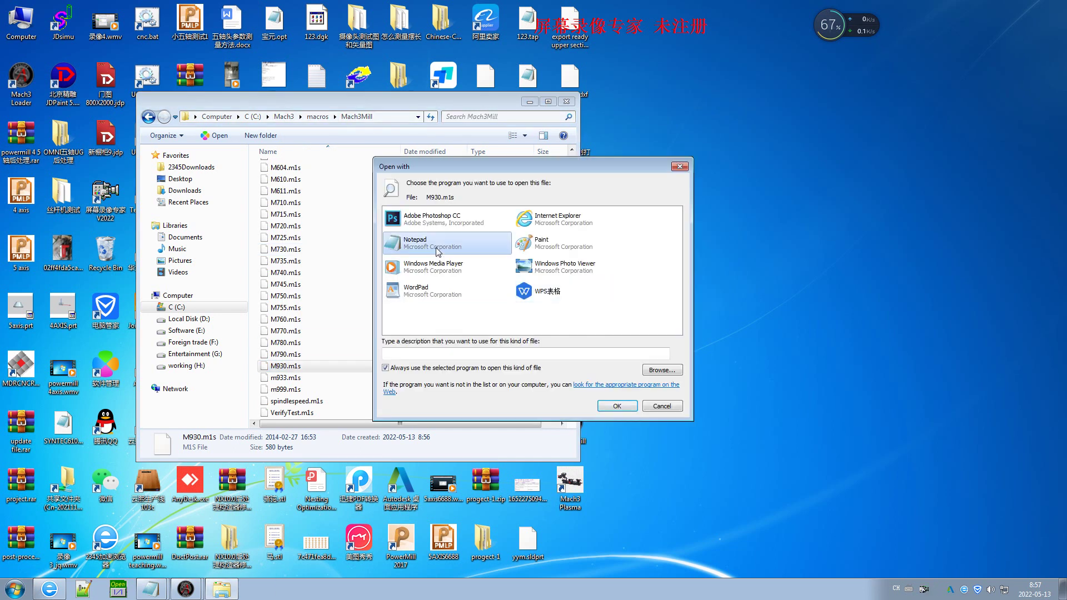
Copy the entire code of M930.m1s and close the file.
{"action": "left_click", "coordinate": [350, 66]}
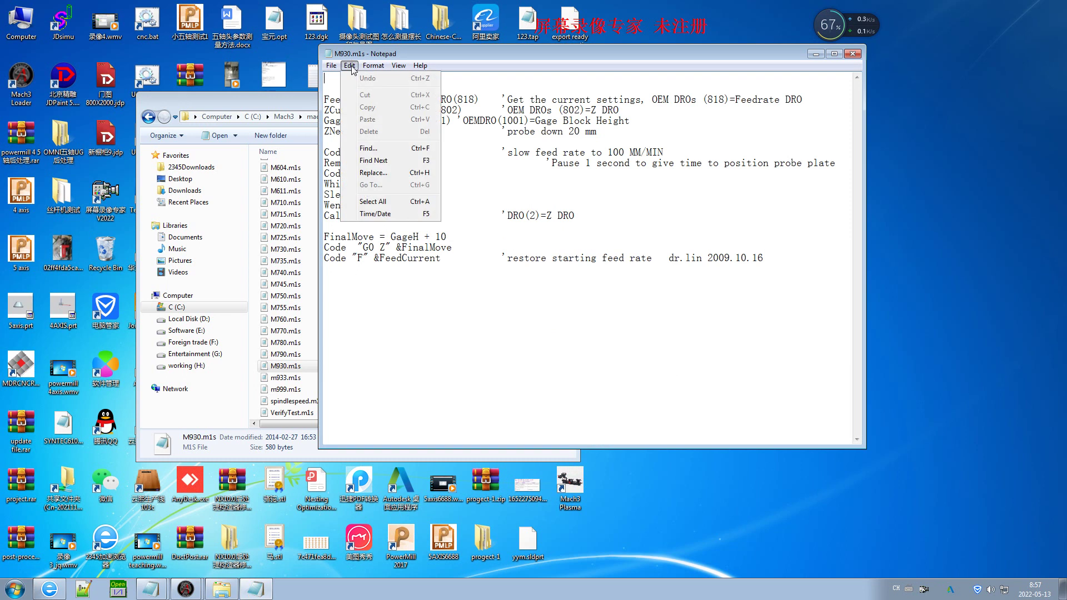
{"action": "left_click", "coordinate": [382, 202]}
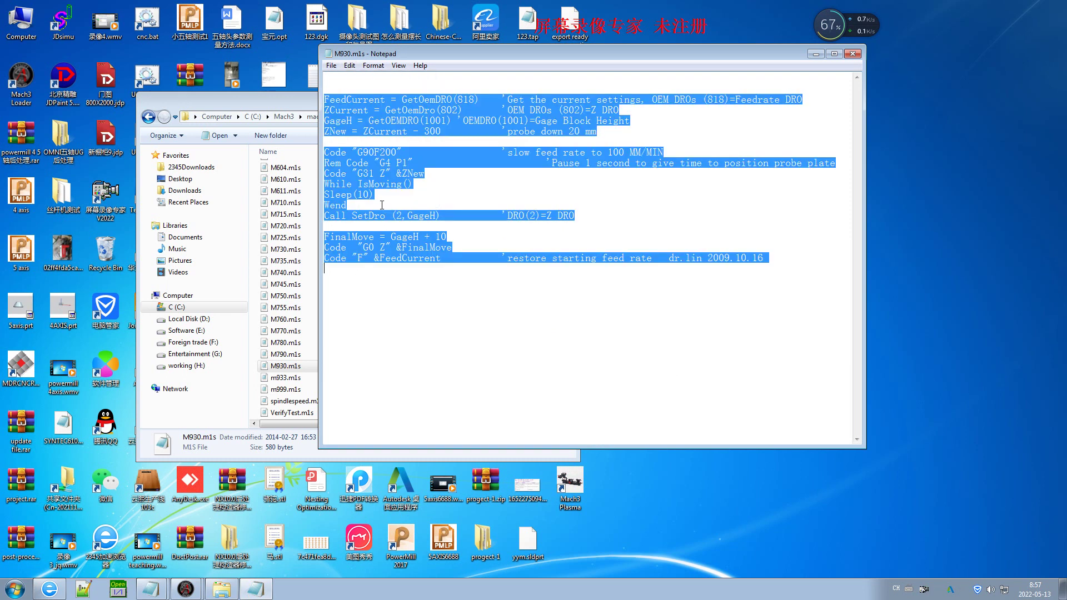
{"action": "right_click", "coordinate": [381, 205]}
{"action": "left_click", "coordinate": [412, 242]}
{"action": "left_click", "coordinate": [853, 54]}
Switch back to Mach3, replace the Auto Tool Zero button's script with the copied code, save it and close the script editor.
{"action": "mouse_move", "coordinate": [185, 589]}
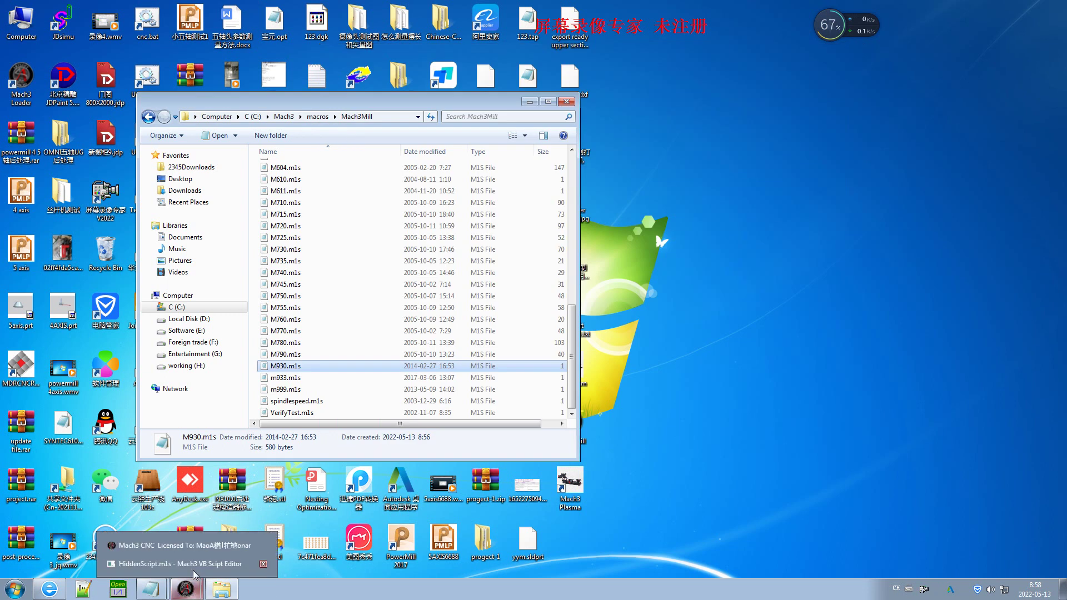
{"action": "left_click", "coordinate": [201, 546]}
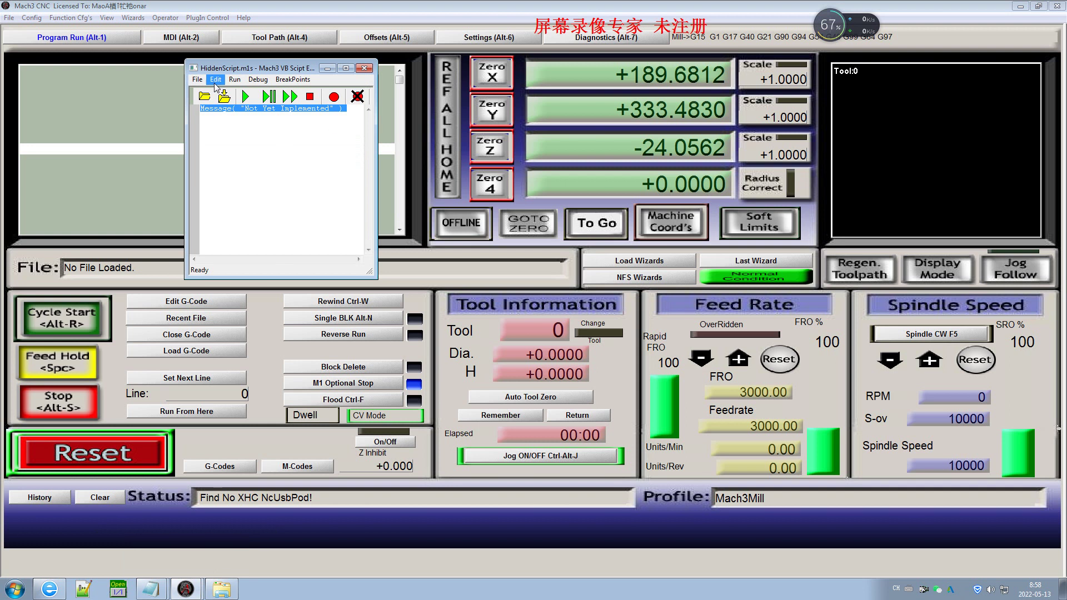
{"action": "key", "text": "ctrl+v"}
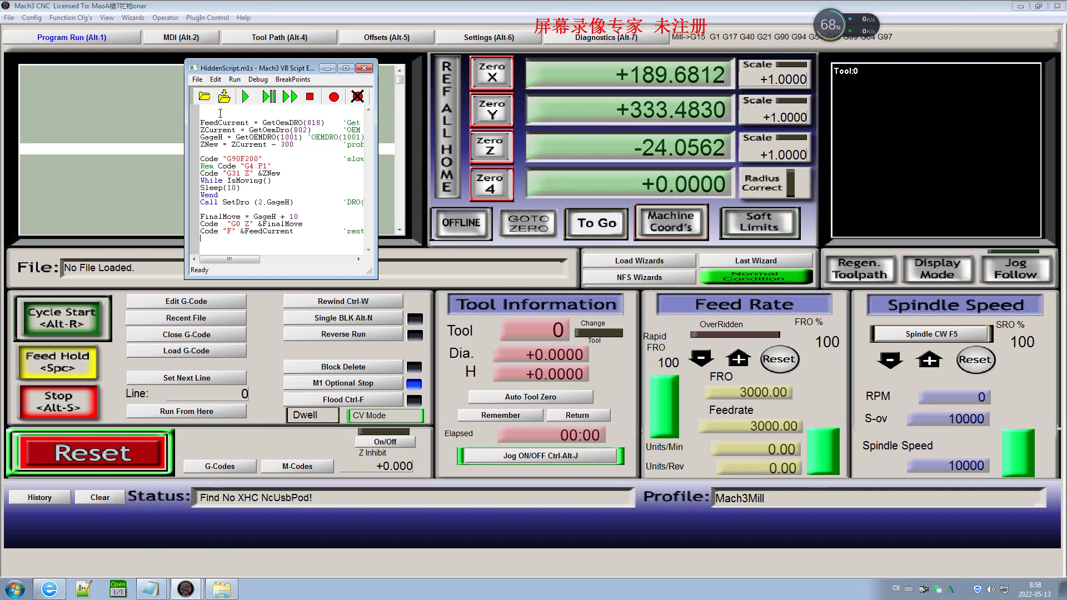
{"action": "left_click", "coordinate": [198, 80]}
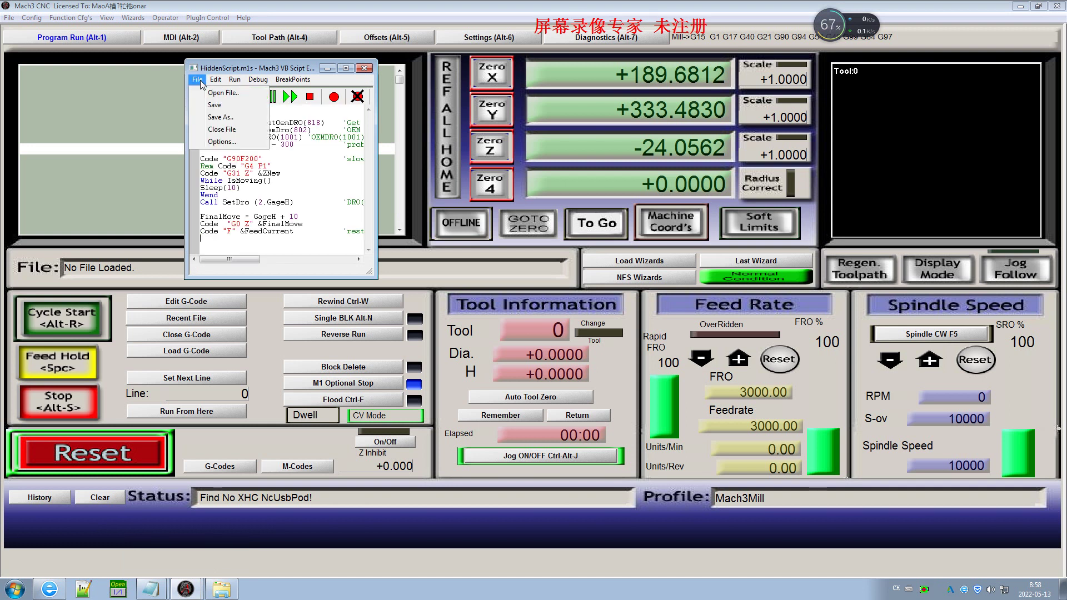
{"action": "left_click", "coordinate": [212, 106]}
{"action": "left_click", "coordinate": [365, 67]}
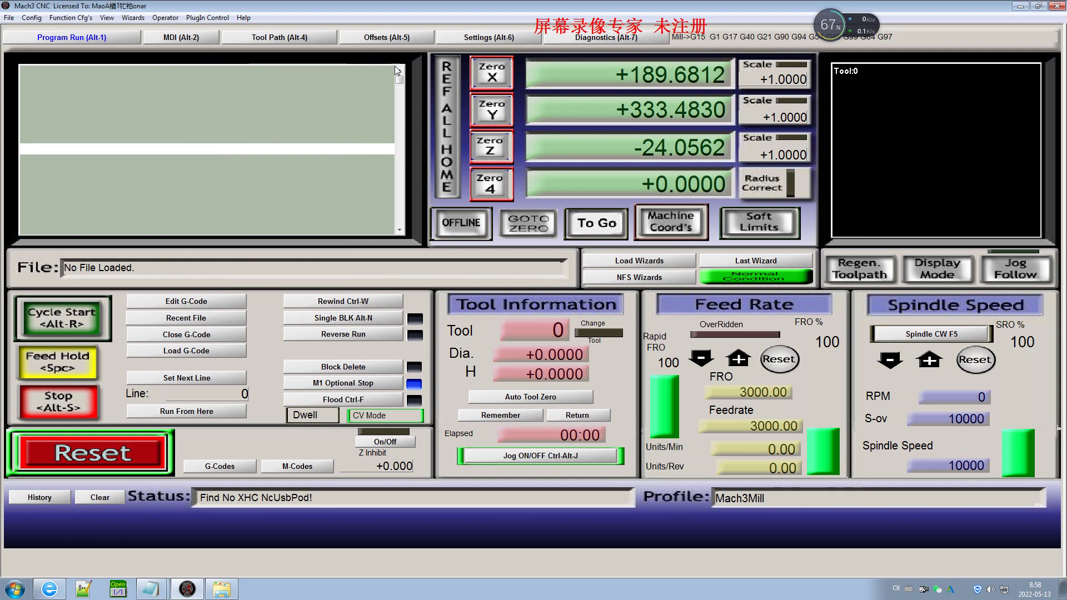
Show Mach3's Offsets page, and view the desktop picture Tool setter thickness.jpg full size to check the tool setter's thickness.
{"action": "left_click", "coordinate": [489, 39]}
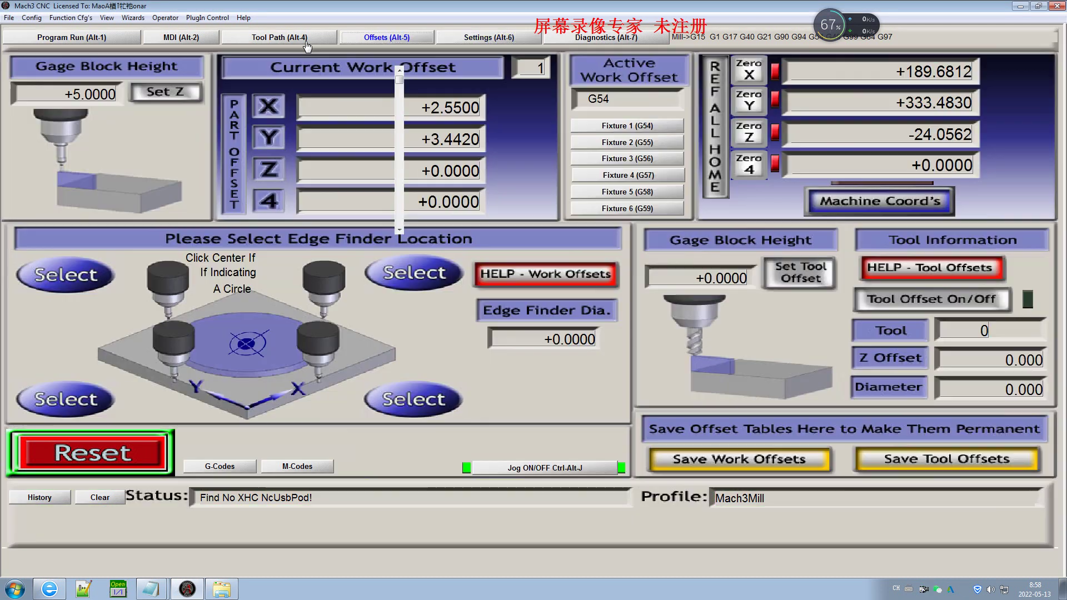
{"action": "left_click", "coordinate": [368, 598]}
{"action": "right_click", "coordinate": [367, 597]}
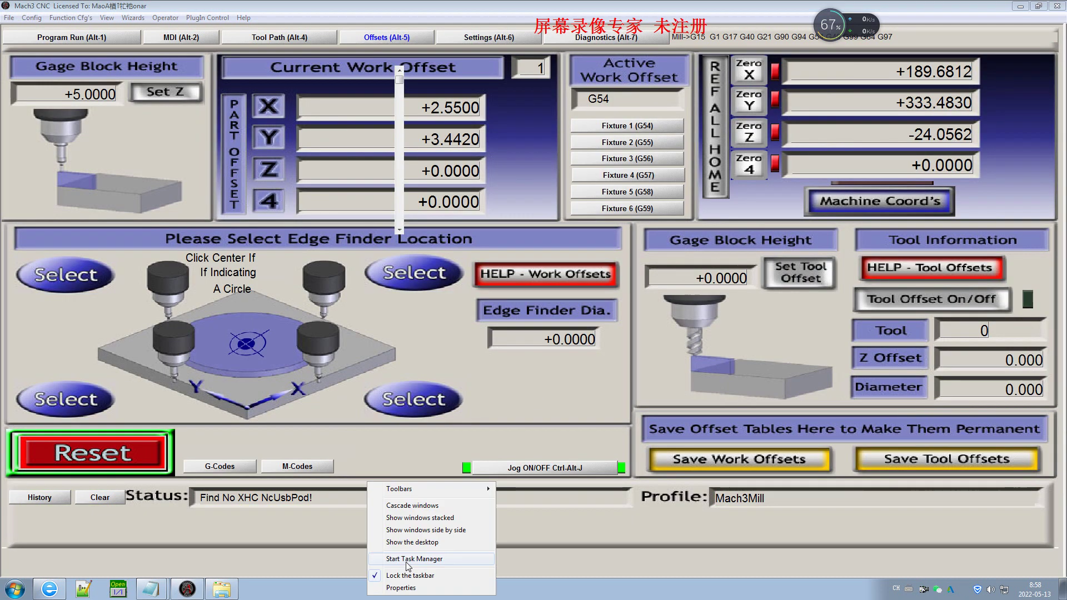
{"action": "left_click", "coordinate": [414, 547]}
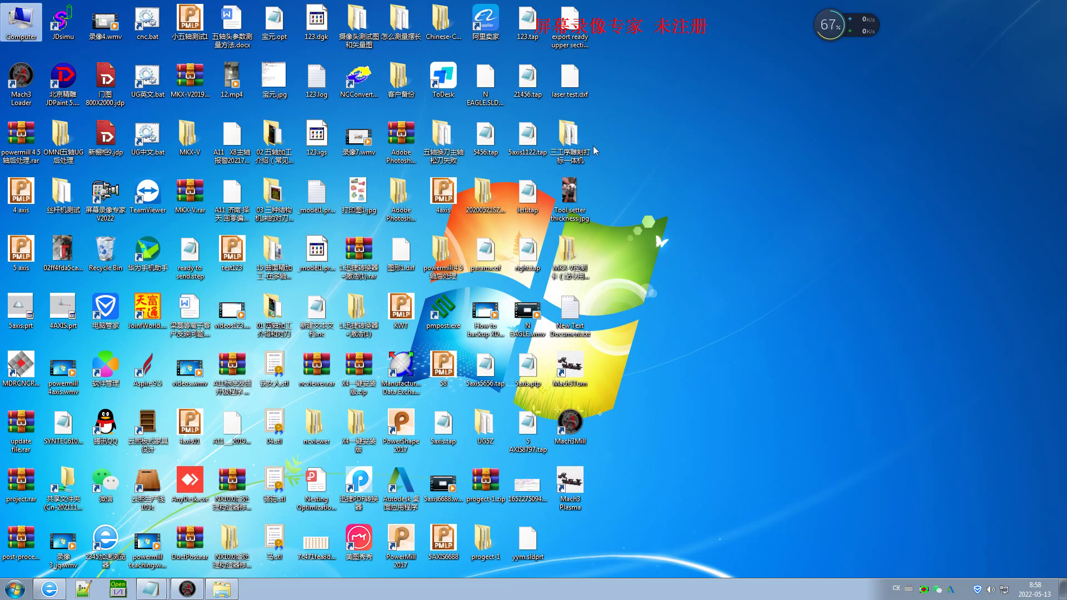
{"action": "double_click", "coordinate": [570, 193]}
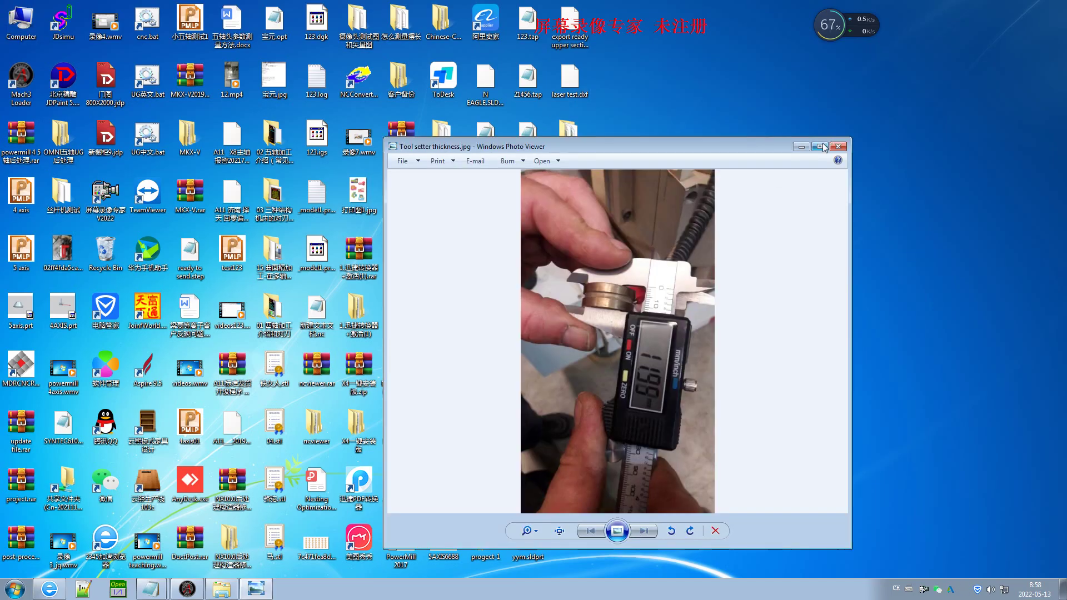
{"action": "double_click", "coordinate": [786, 147]}
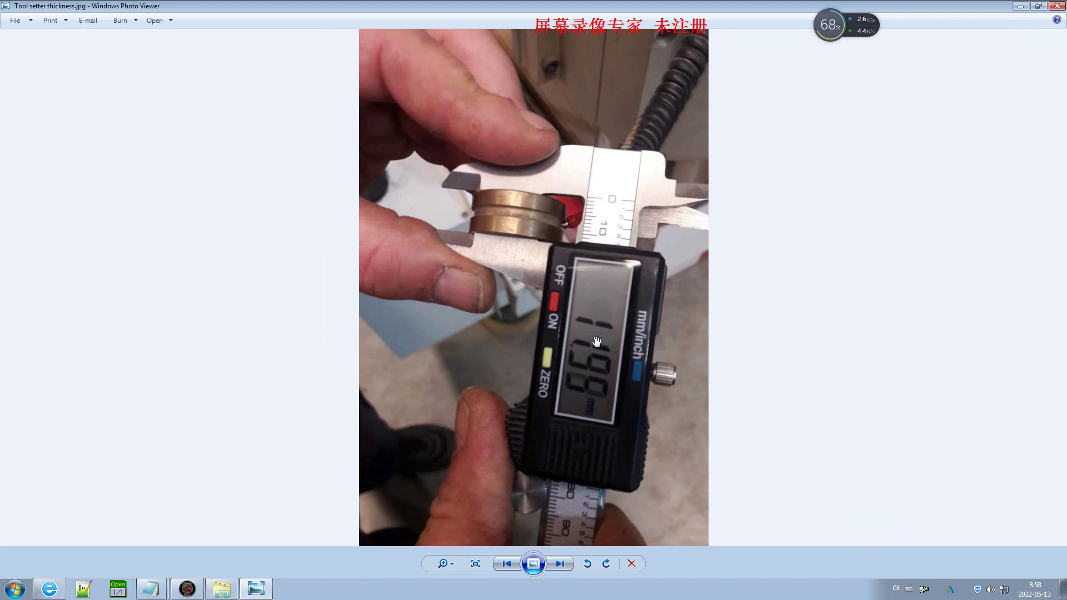